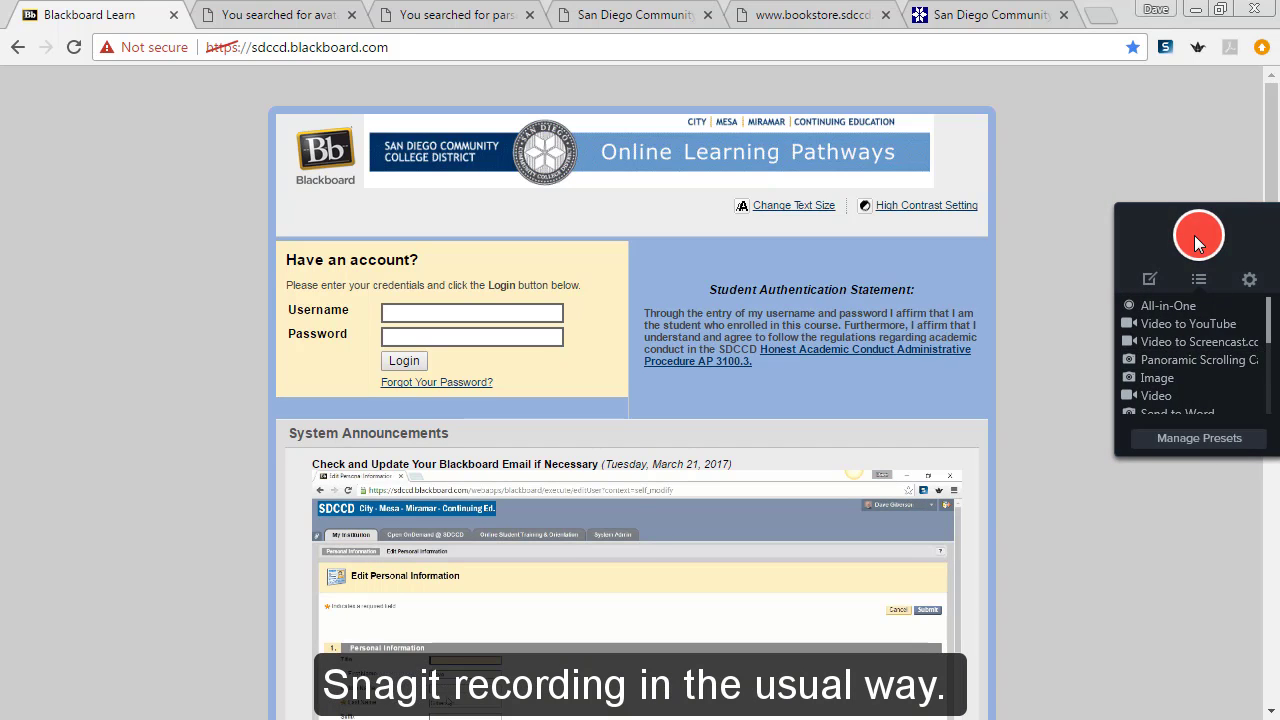
Step: Start a Snagit video capture of a 1280×720 region around the Blackboard login page
{"action": "left_click", "coordinate": [1194, 235]}
{"action": "left_click", "coordinate": [1075, 228]}
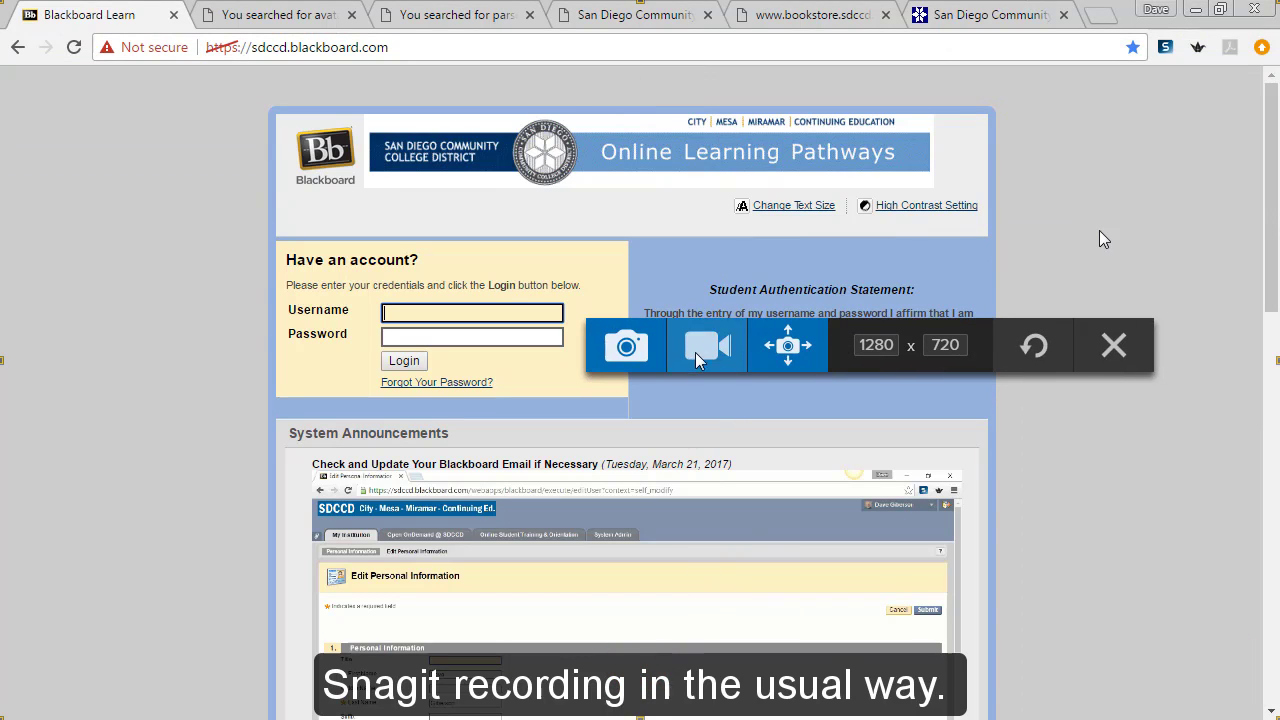
{"action": "left_click", "coordinate": [706, 346]}
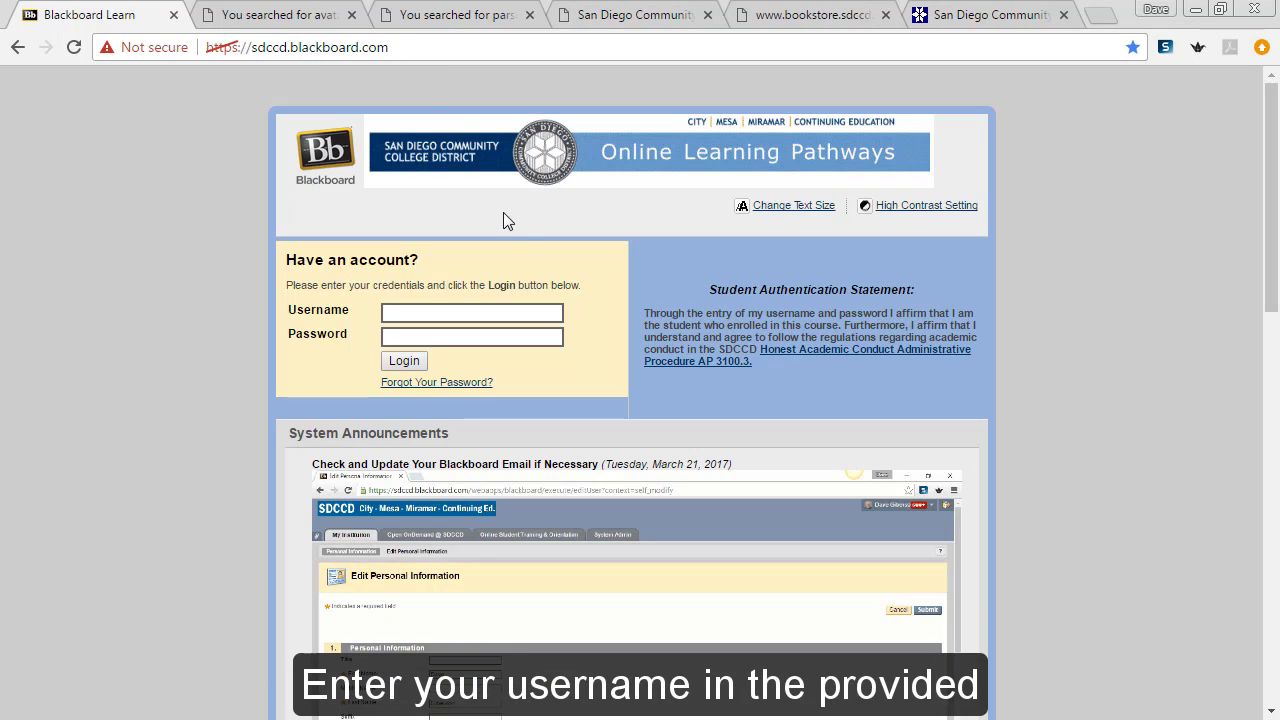
Step: Submit a Blackboard login with the CSID and an incorrect password, producing the login error
{"action": "left_click", "coordinate": [404, 311]}
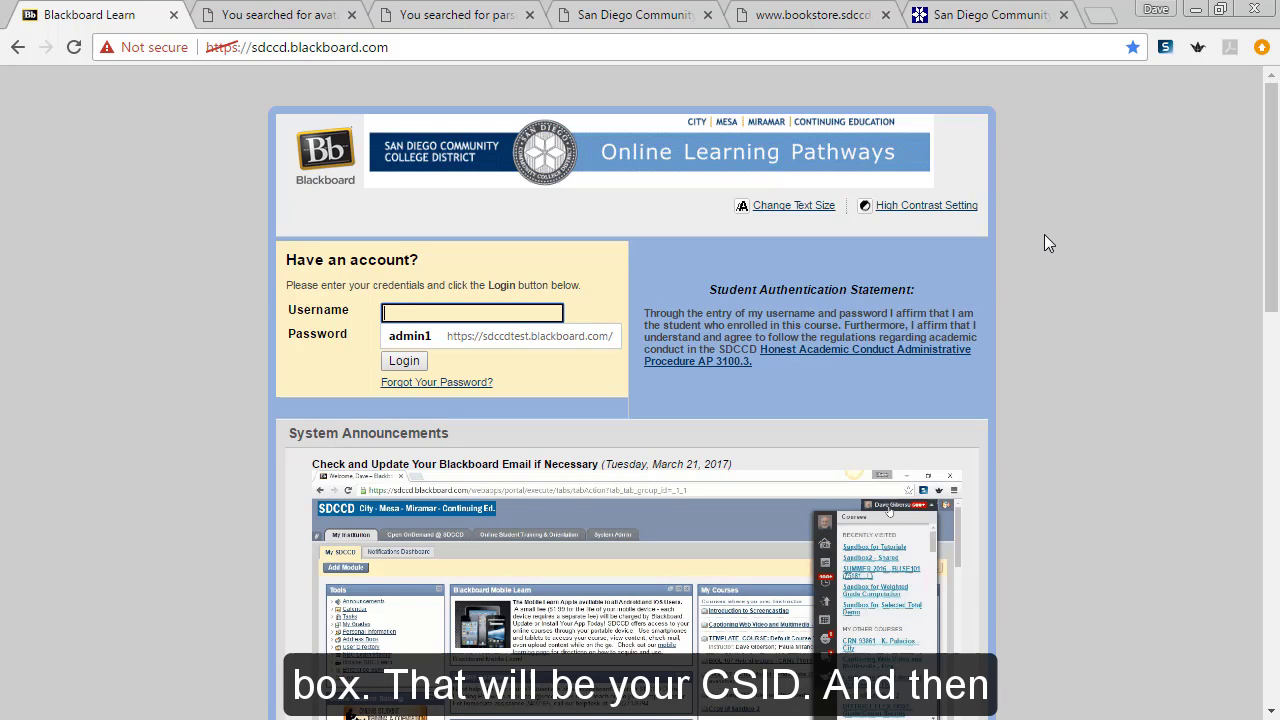
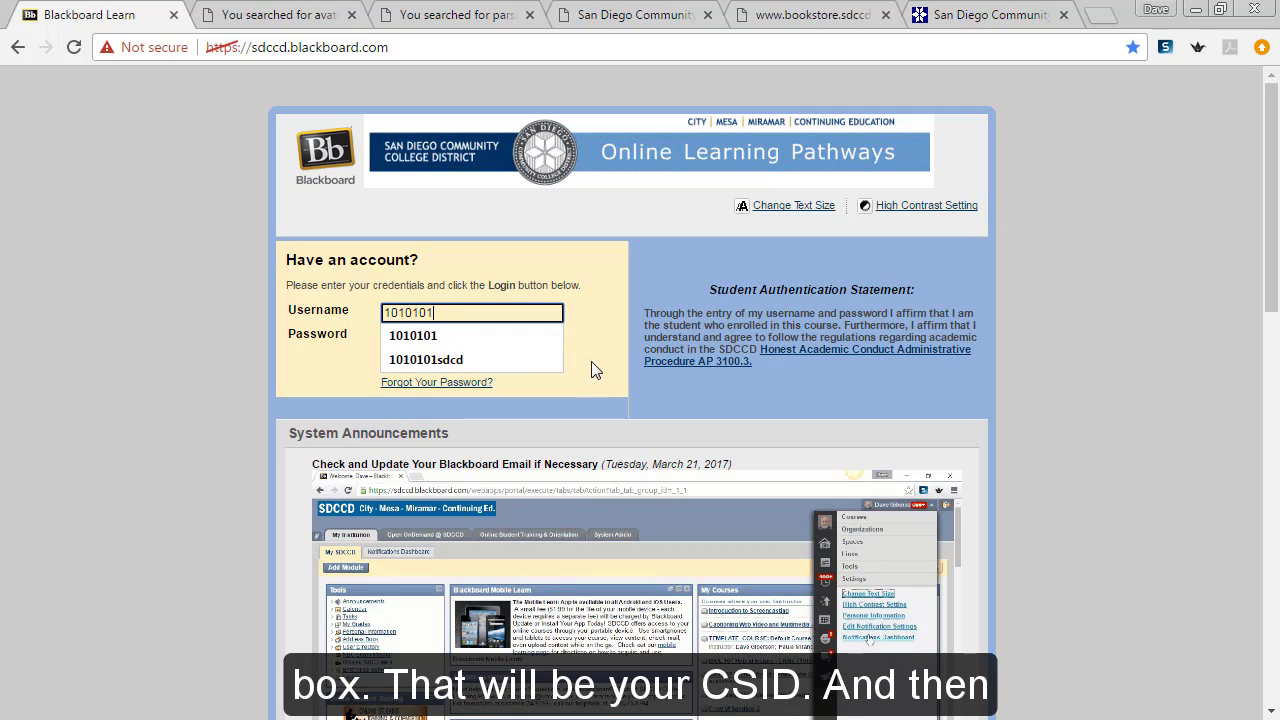
{"action": "left_click", "coordinate": [430, 340]}
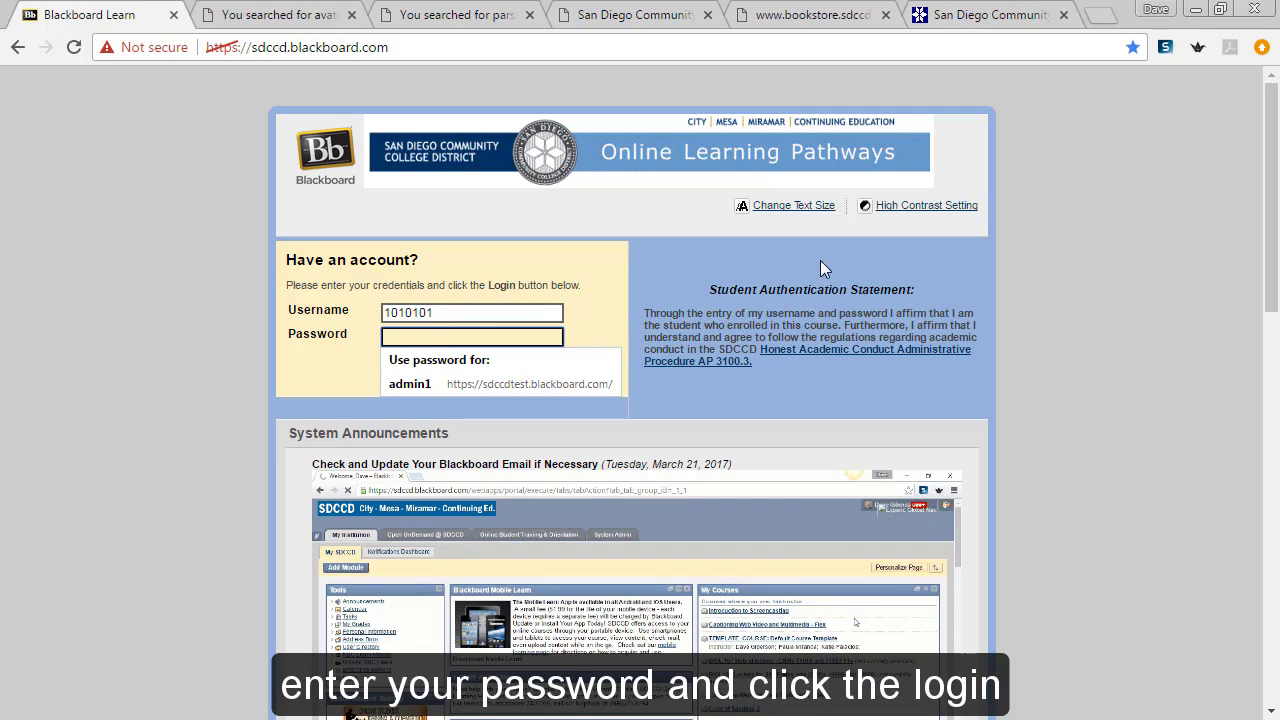
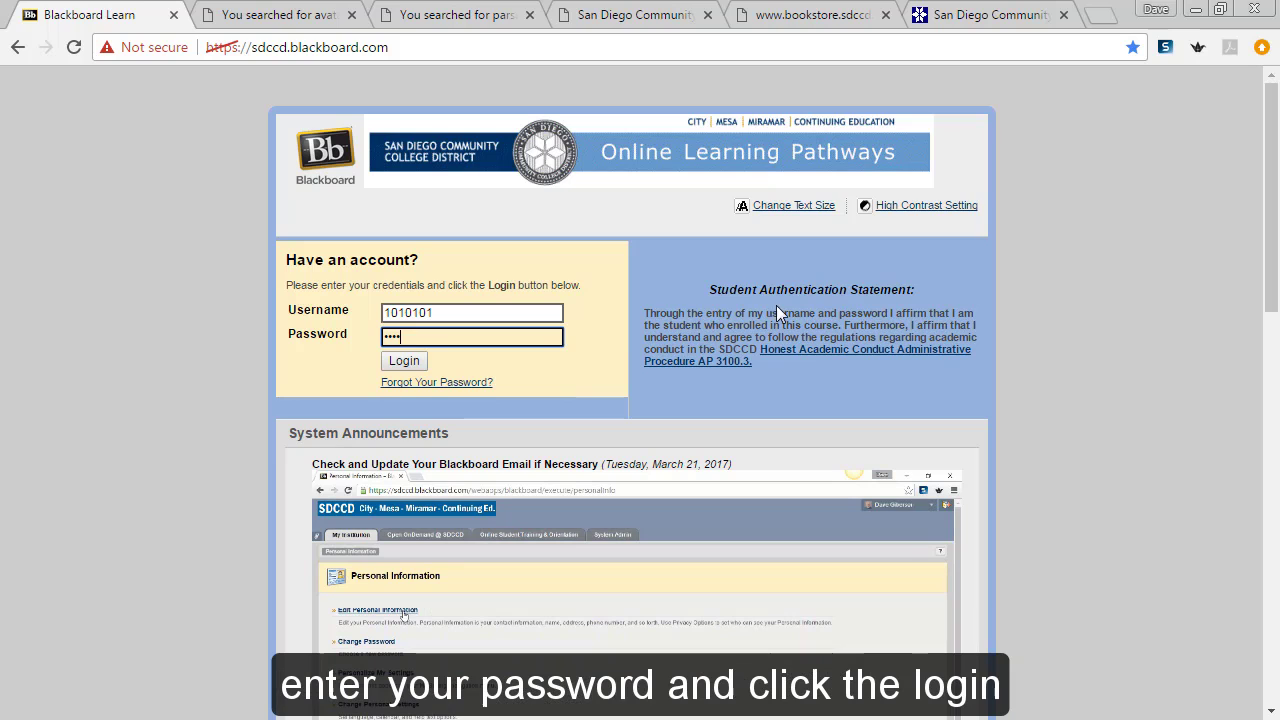
{"action": "left_click", "coordinate": [401, 366]}
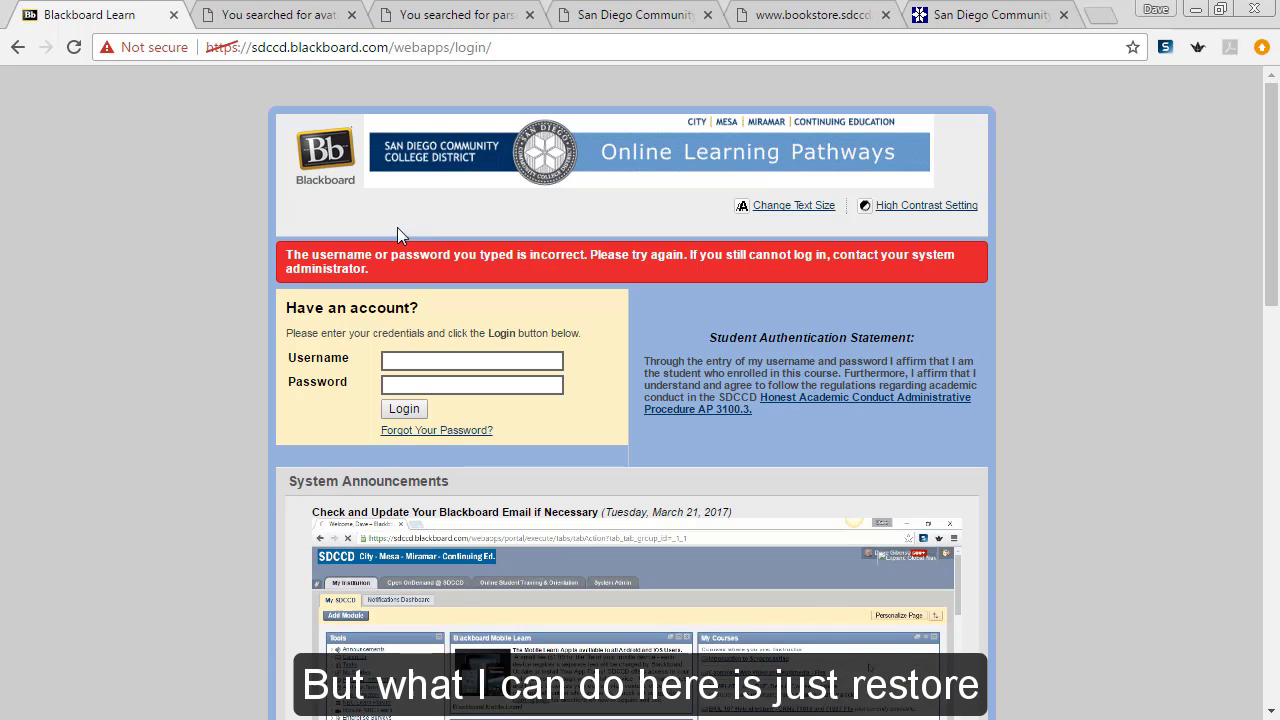
Step: Reload the page twice, confirming form resubmission each time, then go back to the error-free login page
{"action": "left_click", "coordinate": [73, 48]}
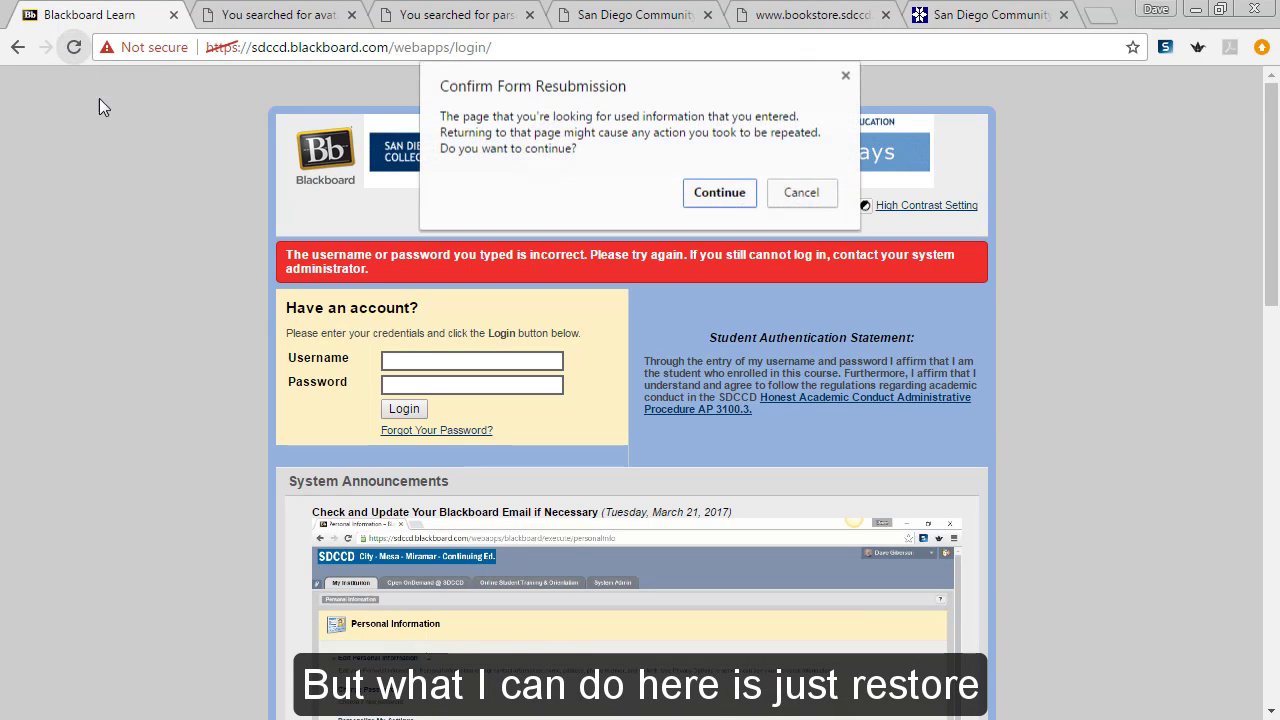
{"action": "left_click", "coordinate": [720, 198]}
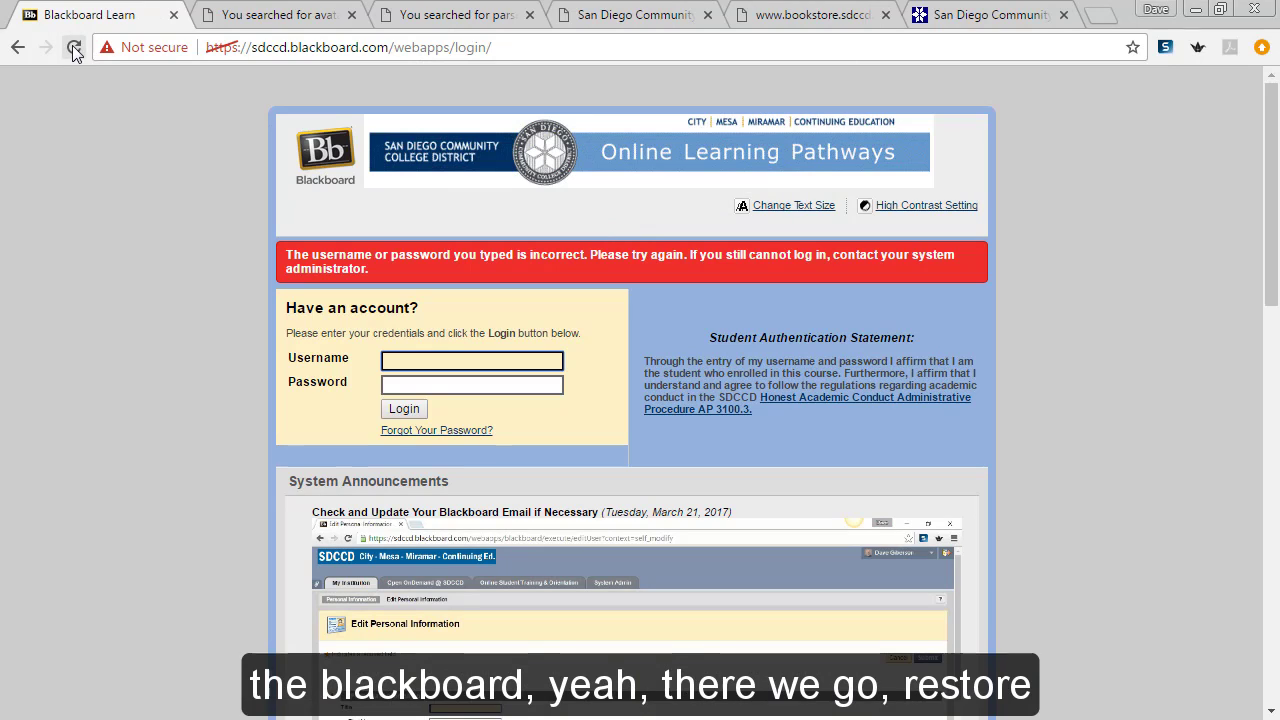
{"action": "left_click", "coordinate": [73, 48]}
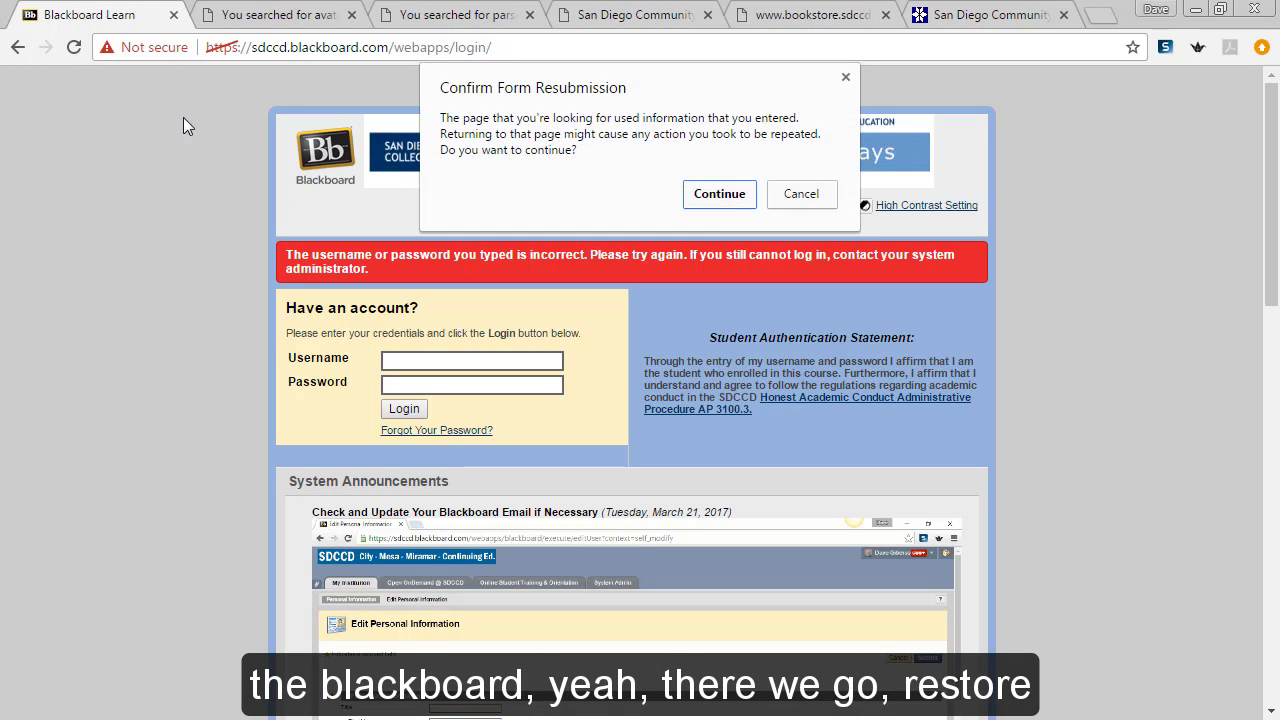
{"action": "left_click", "coordinate": [722, 196]}
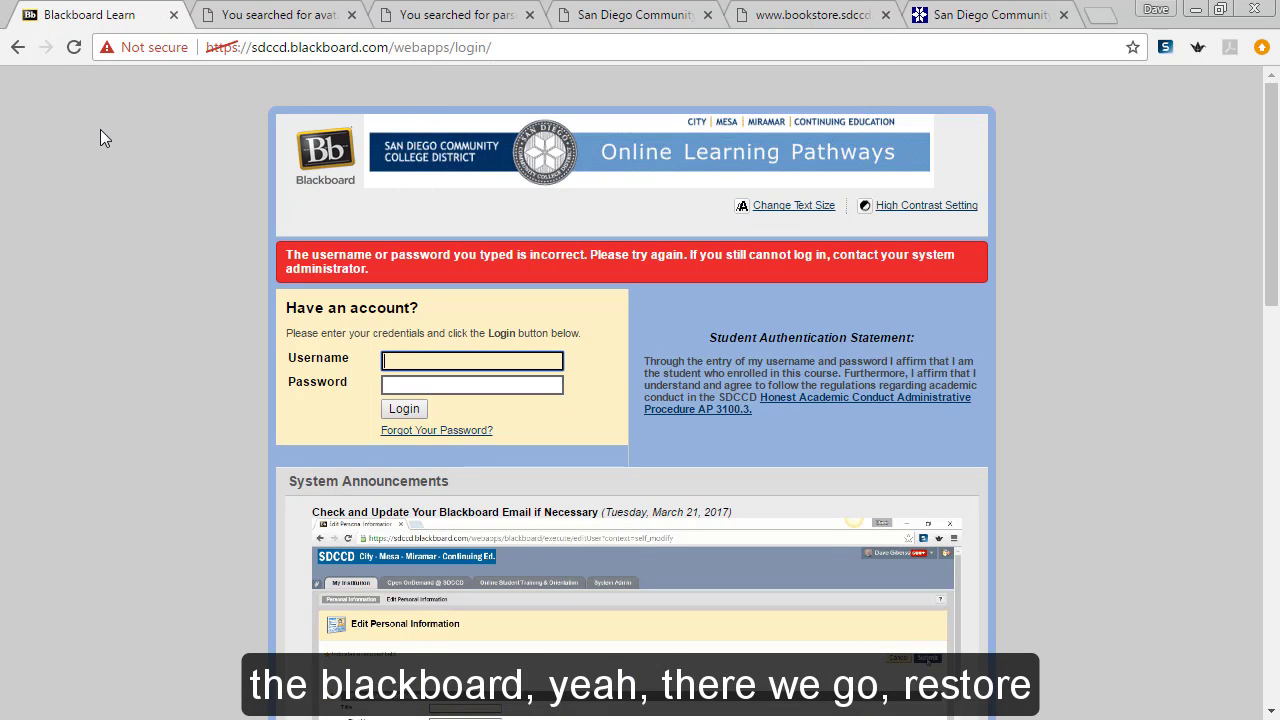
{"action": "left_click", "coordinate": [17, 47]}
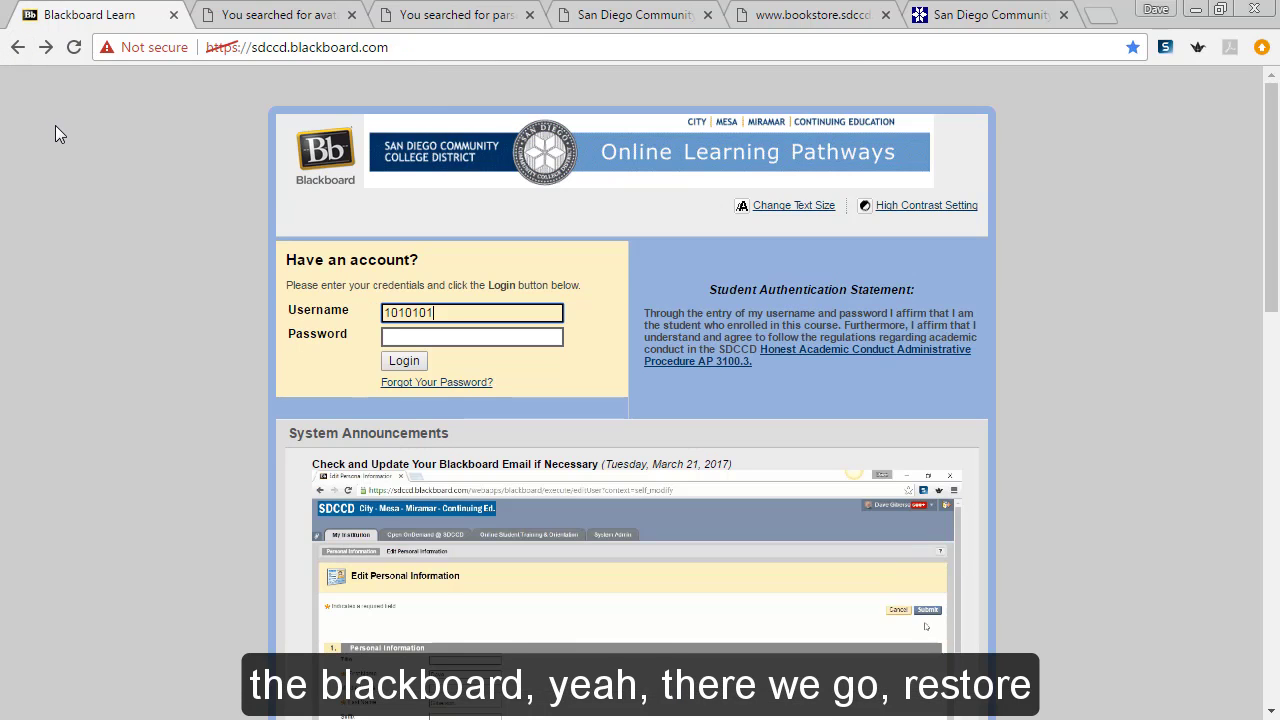
Step: Clear the prefilled username and re-enter the student's CSID, dismissing the autofill suggestions
{"action": "double_click", "coordinate": [444, 313]}
{"action": "key", "text": "BackSpace"}
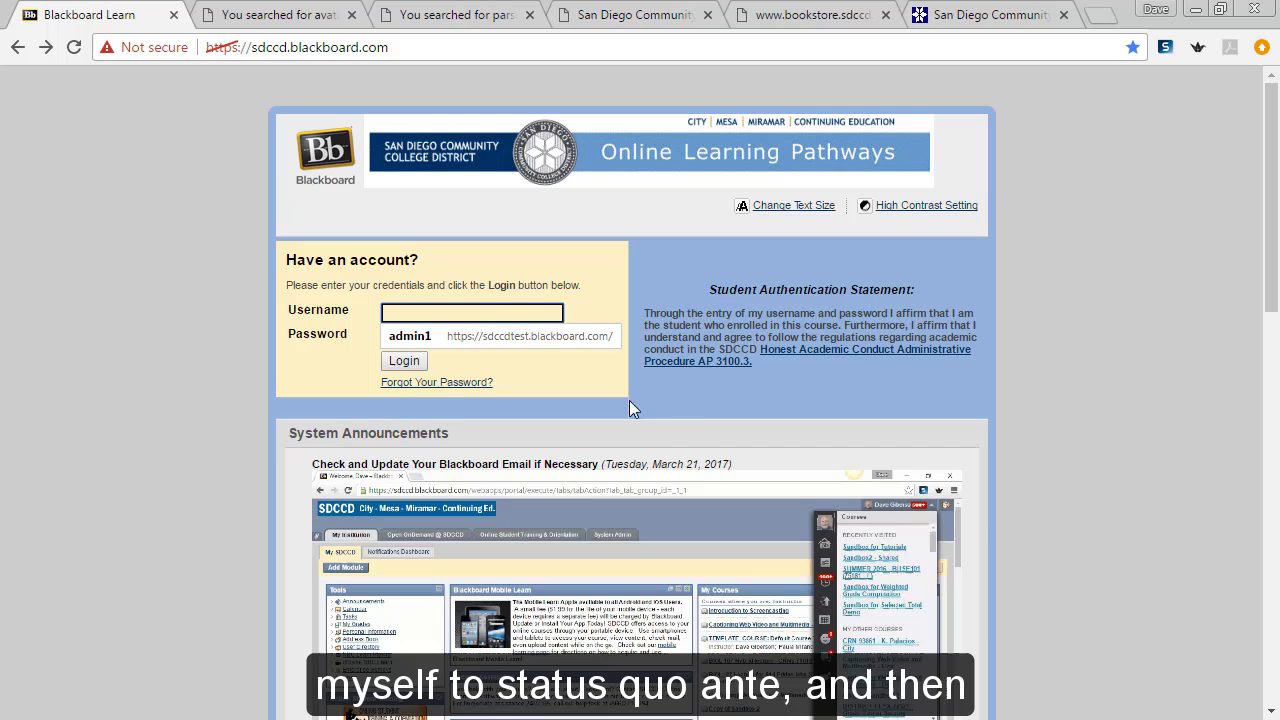
{"action": "left_click", "coordinate": [675, 418]}
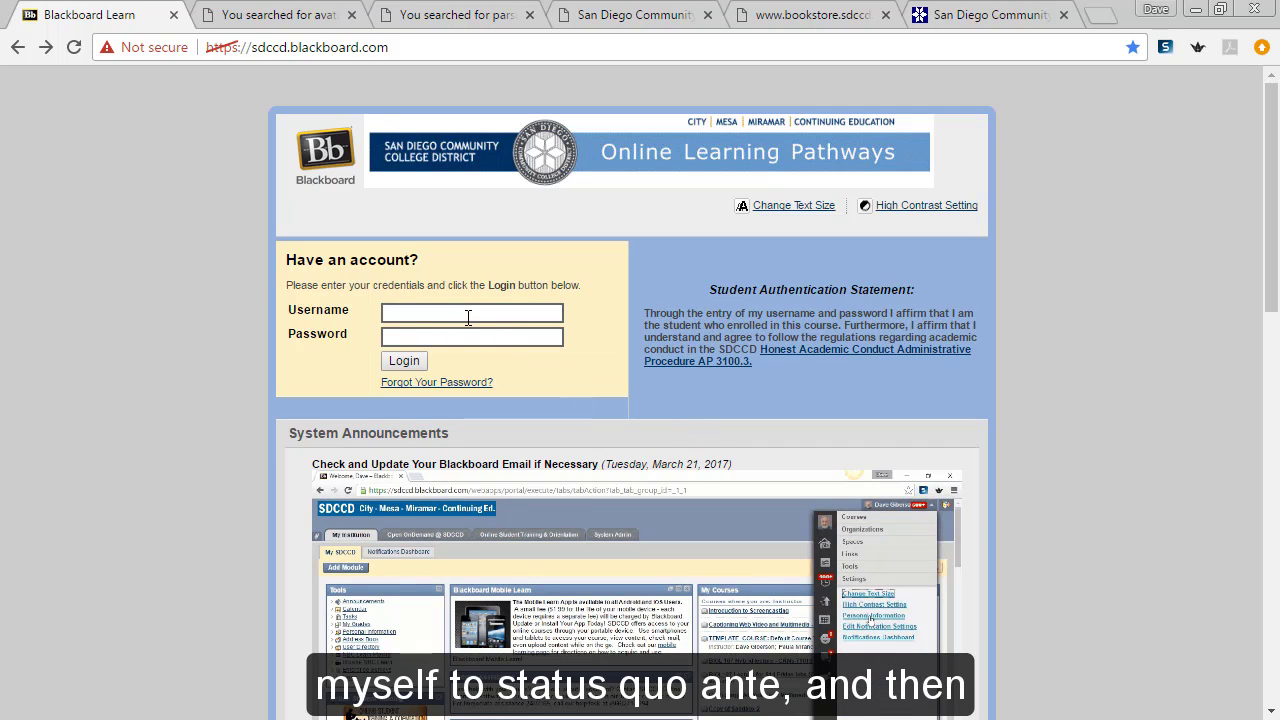
{"action": "left_click", "coordinate": [411, 310]}
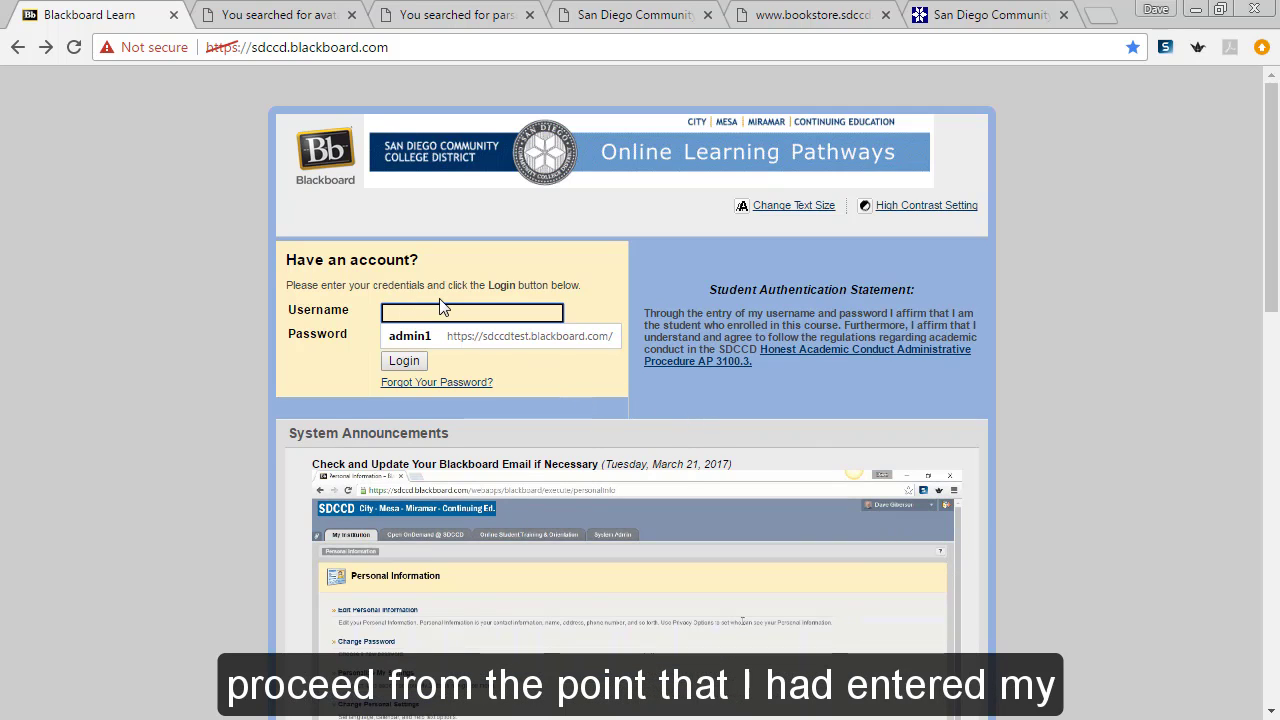
{"action": "type", "text": "1010101"}
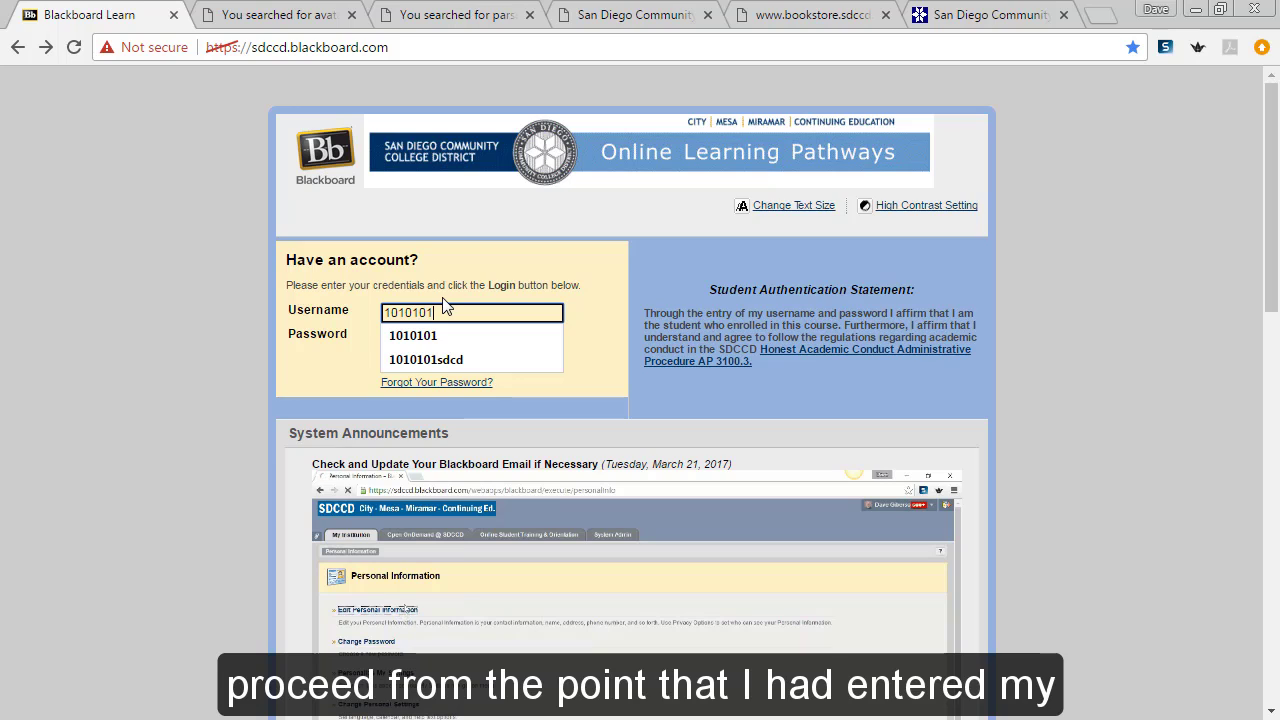
{"action": "left_click", "coordinate": [590, 325]}
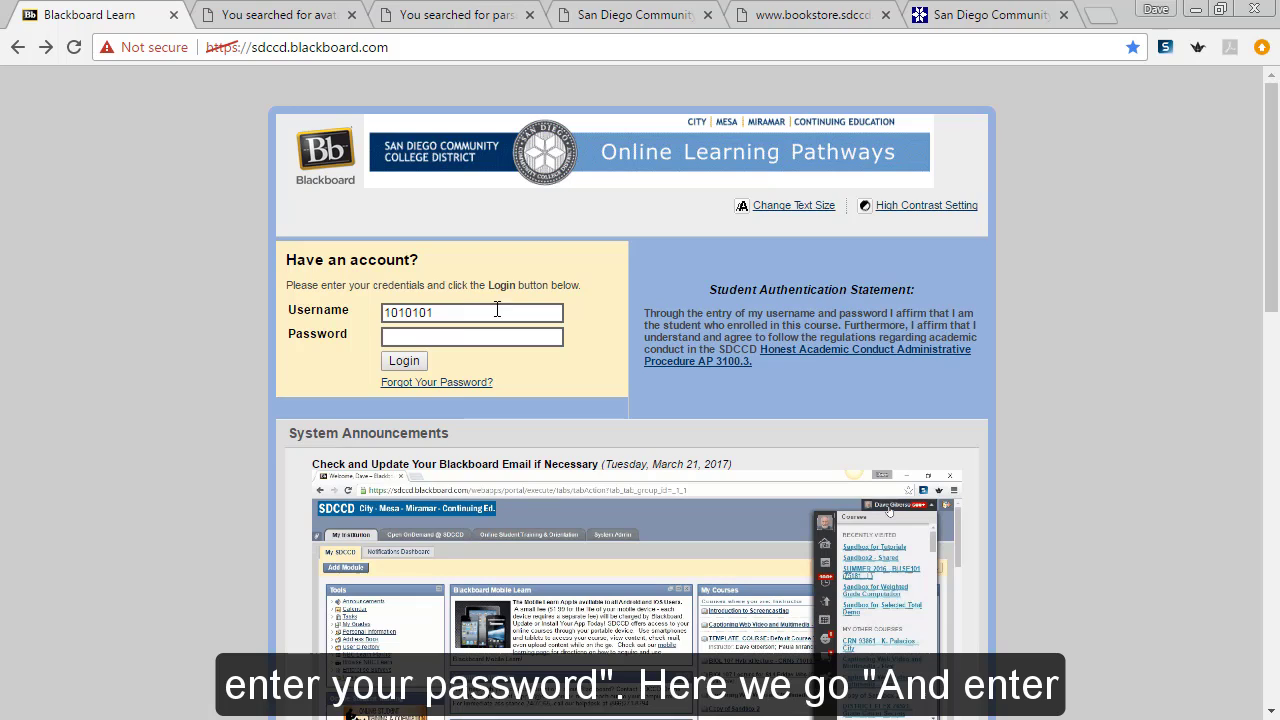
Step: Enter the correct account password and log in to the My Institution portal
{"action": "left_click", "coordinate": [467, 335]}
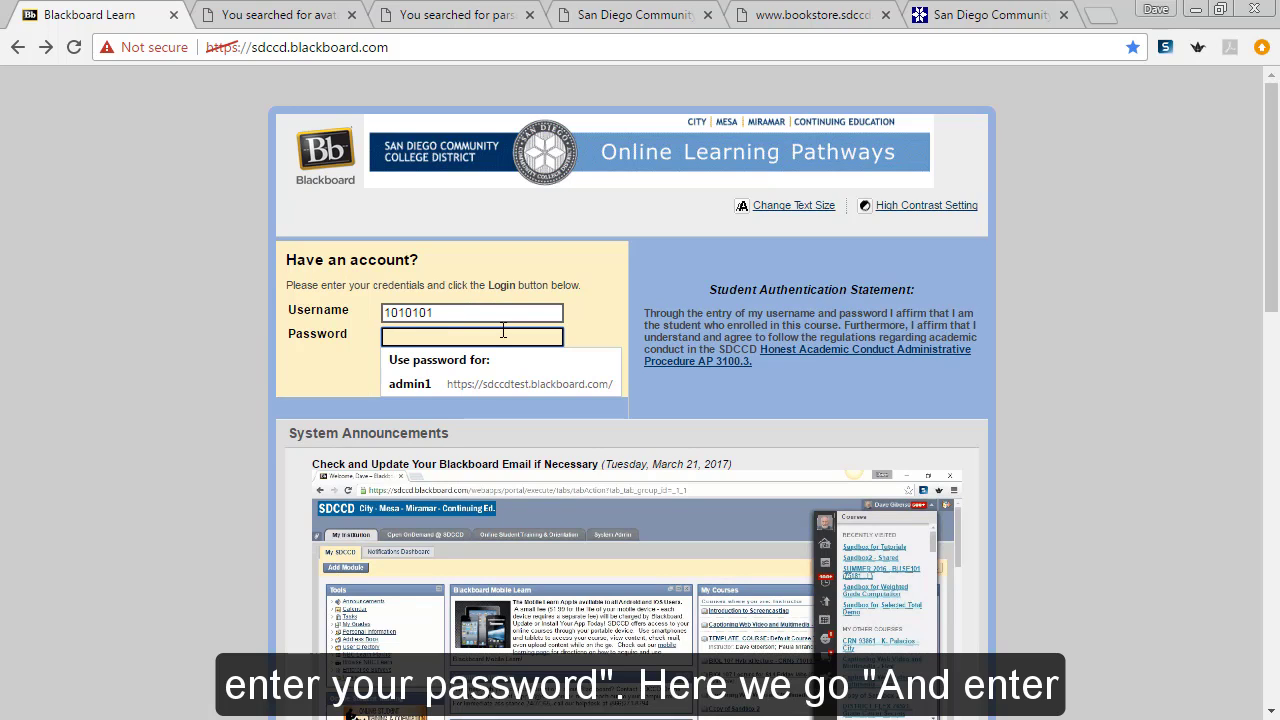
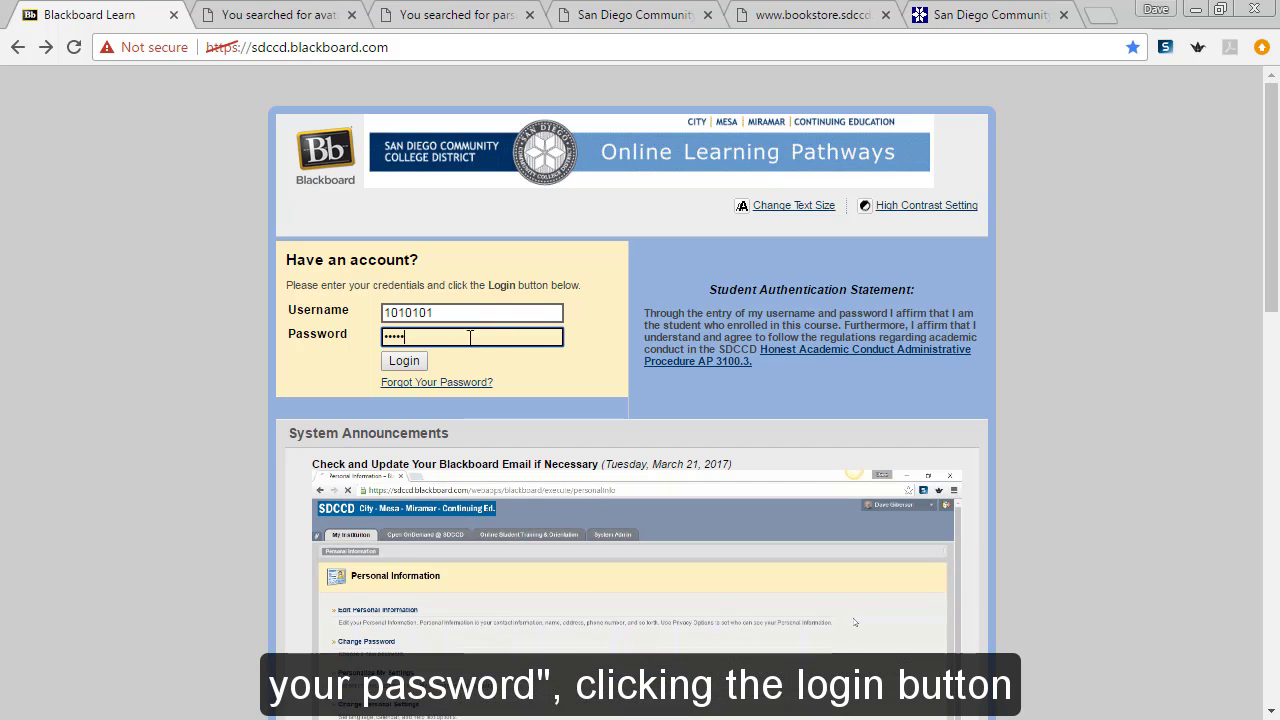
{"action": "left_click", "coordinate": [410, 361]}
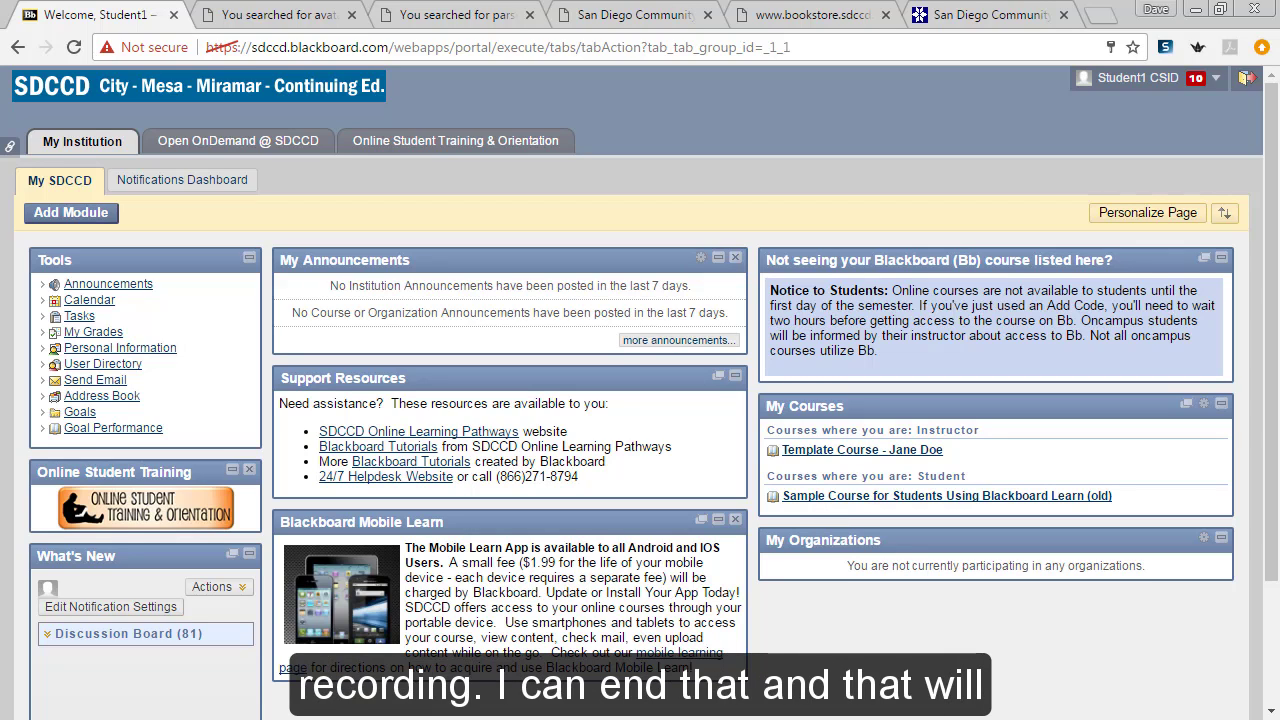
Step: Stop the recording, then play the 1:32 video in Snagit Editor and pause at 0:20
{"action": "left_click", "coordinate": [466, 280]}
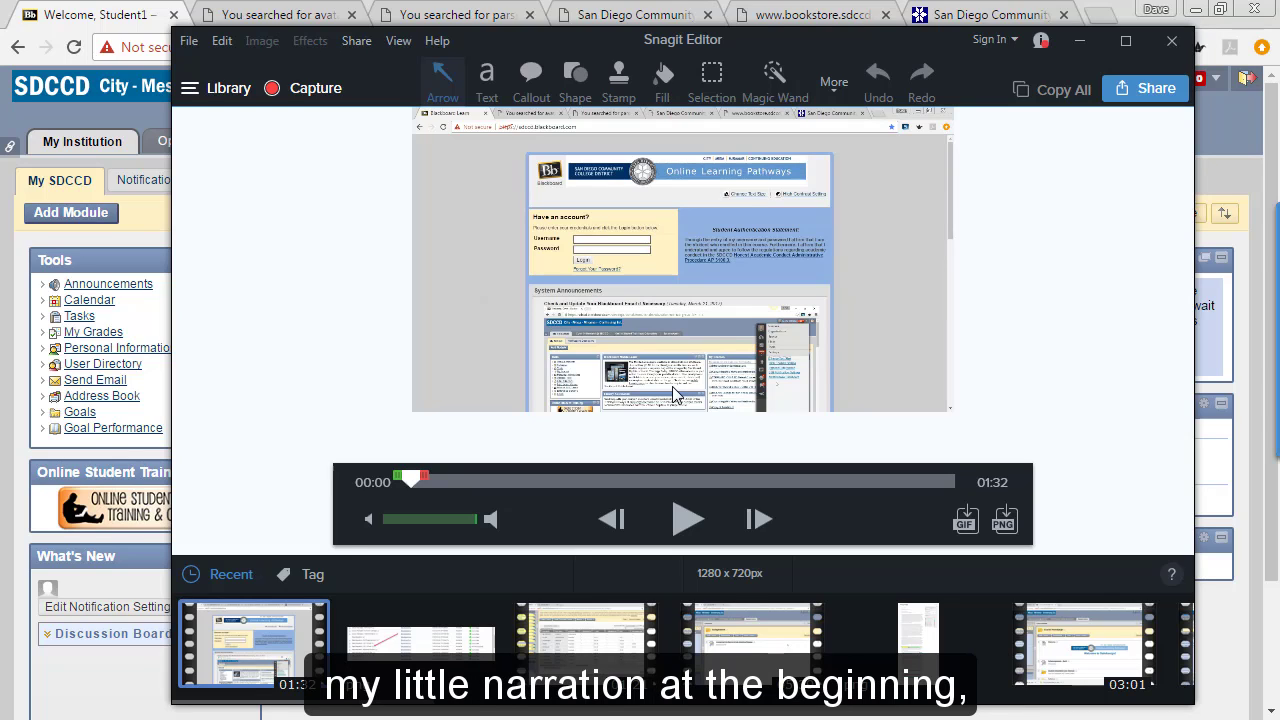
{"action": "left_click", "coordinate": [684, 520]}
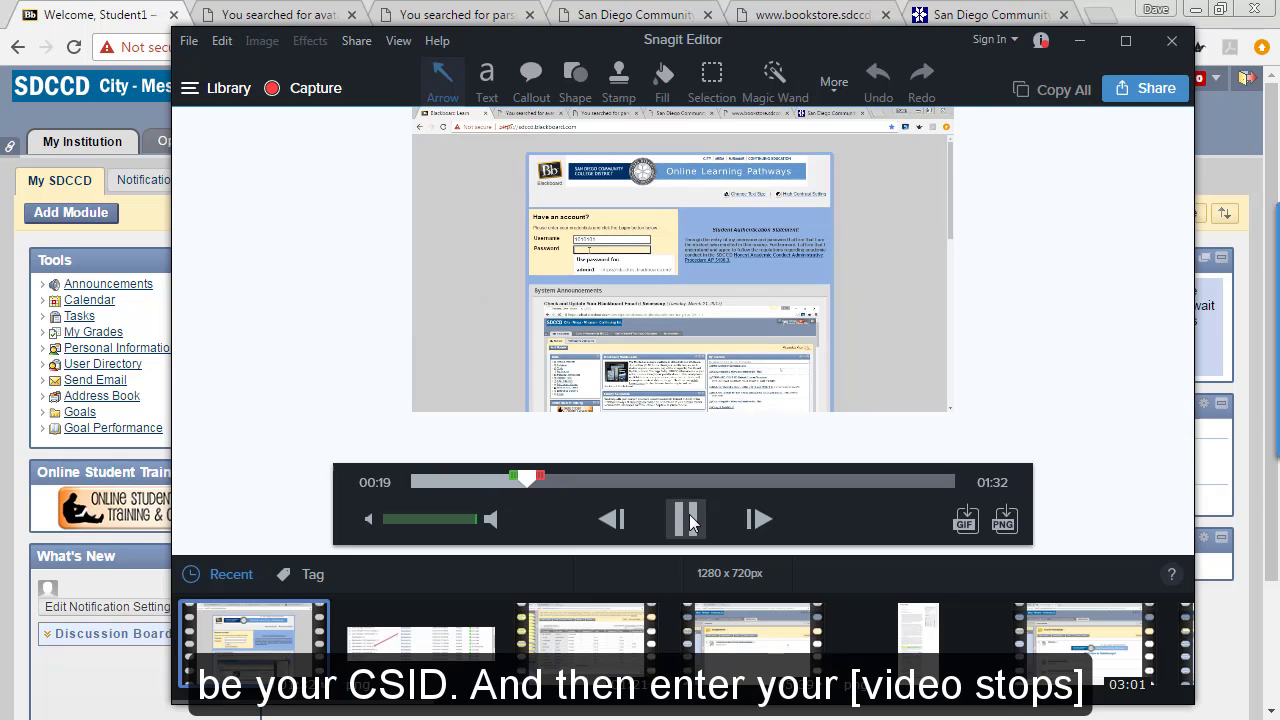
{"action": "left_click", "coordinate": [690, 521]}
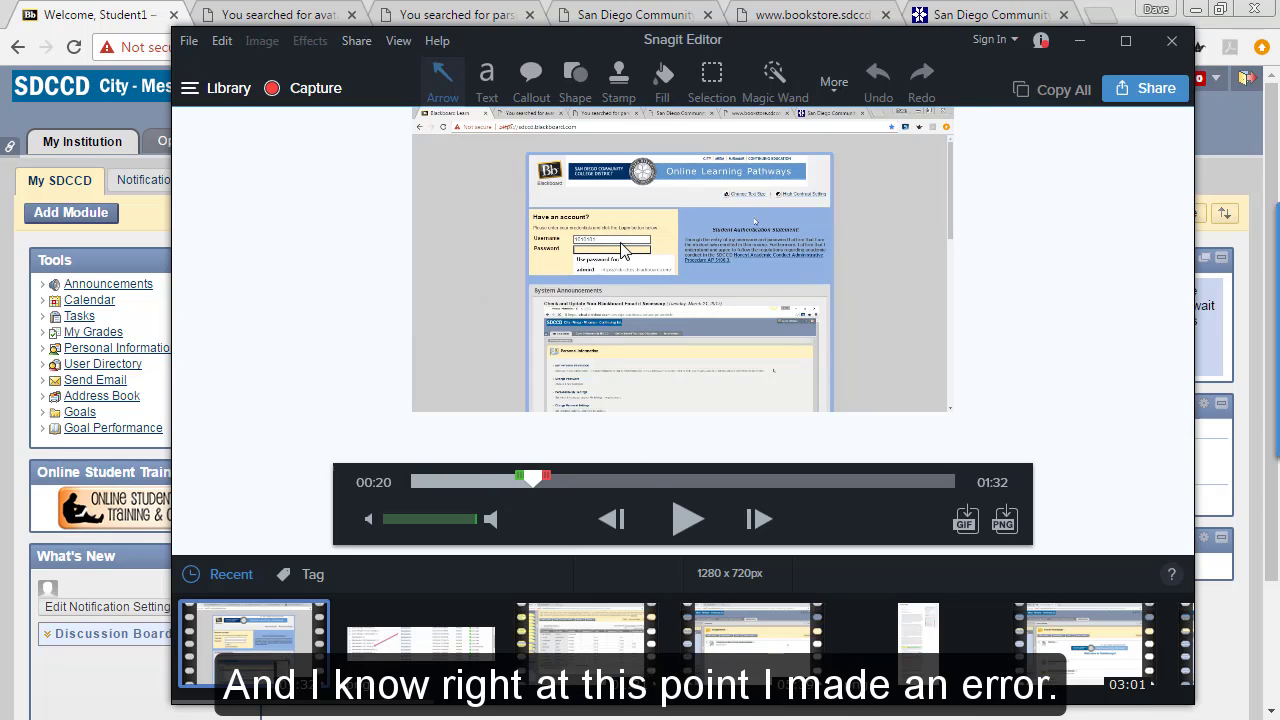
Step: Find 00:19 in the video and mark the range from 00:19 toward about 00:29 for cutting
{"action": "left_click", "coordinate": [537, 478]}
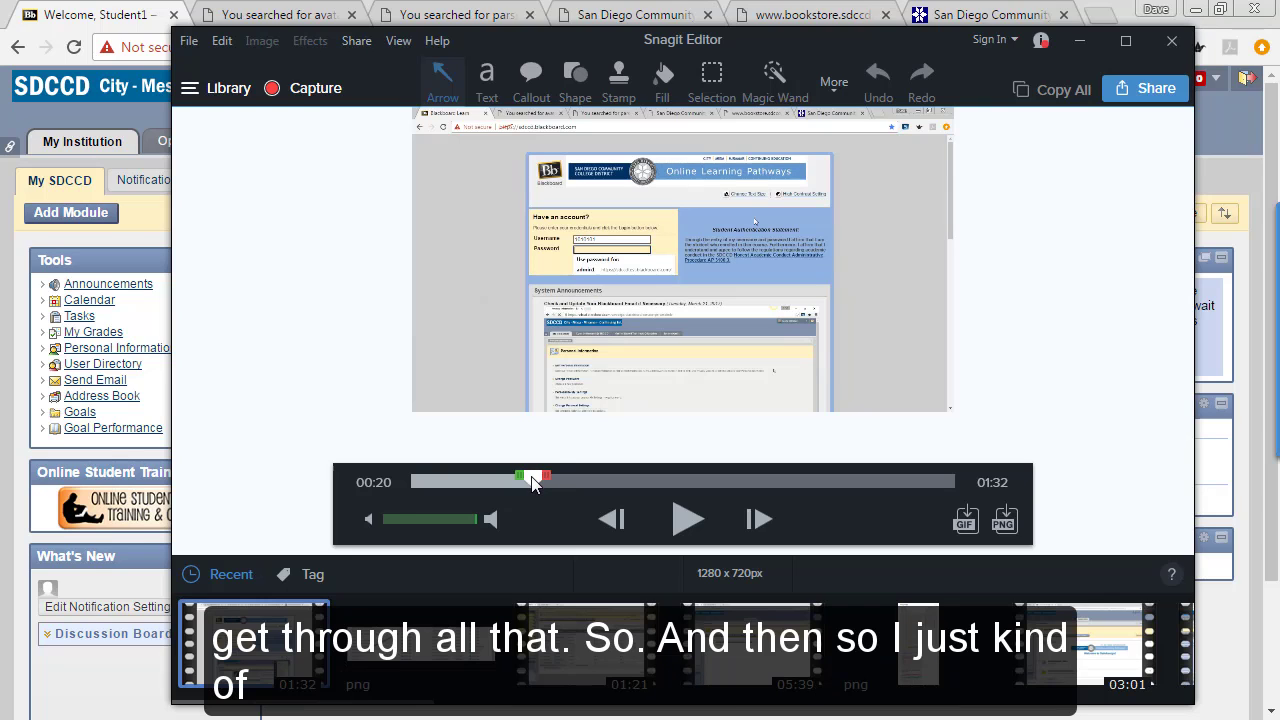
{"action": "left_click_drag", "start_coordinate": [530, 481], "coordinate": [505, 481]}
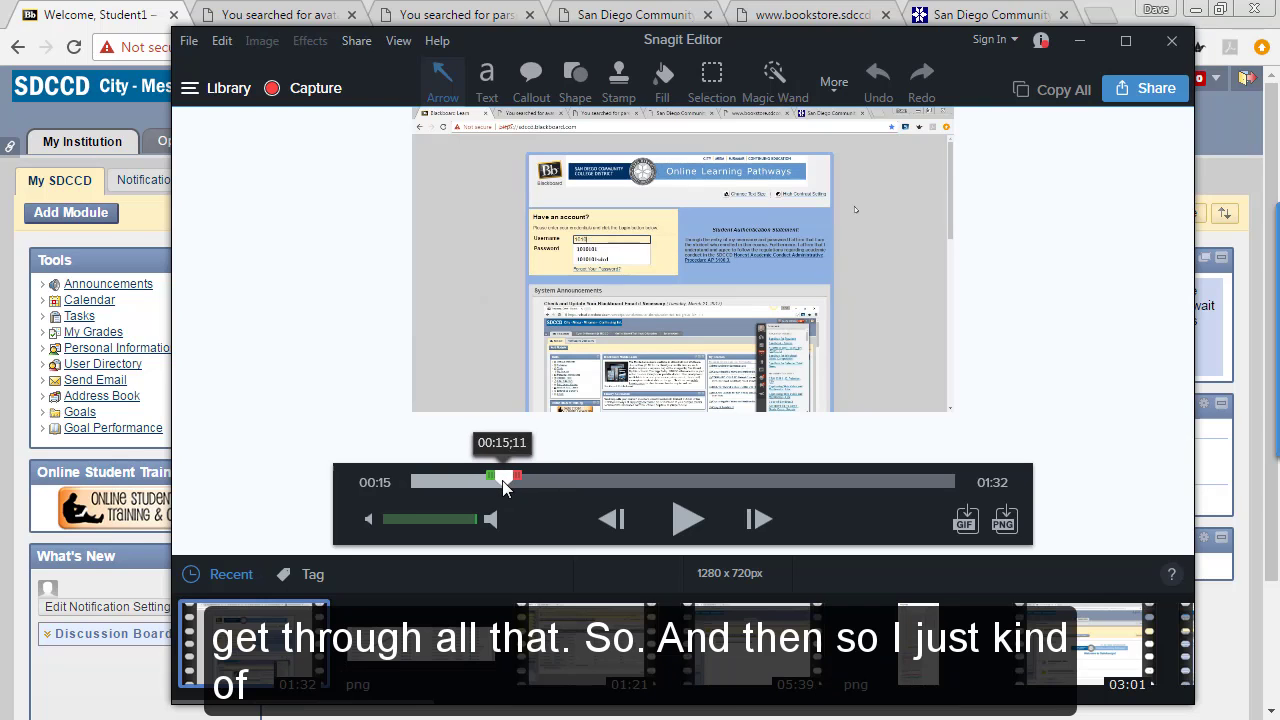
{"action": "left_click", "coordinate": [687, 519]}
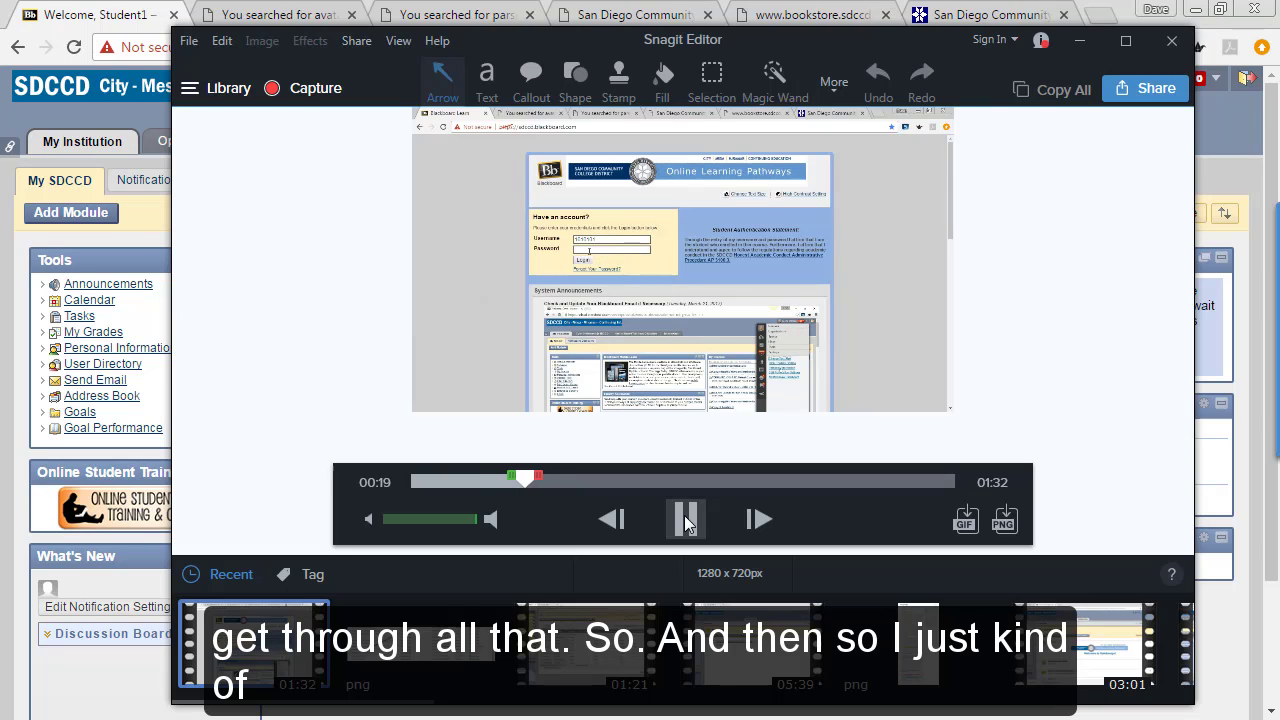
{"action": "left_click", "coordinate": [686, 519]}
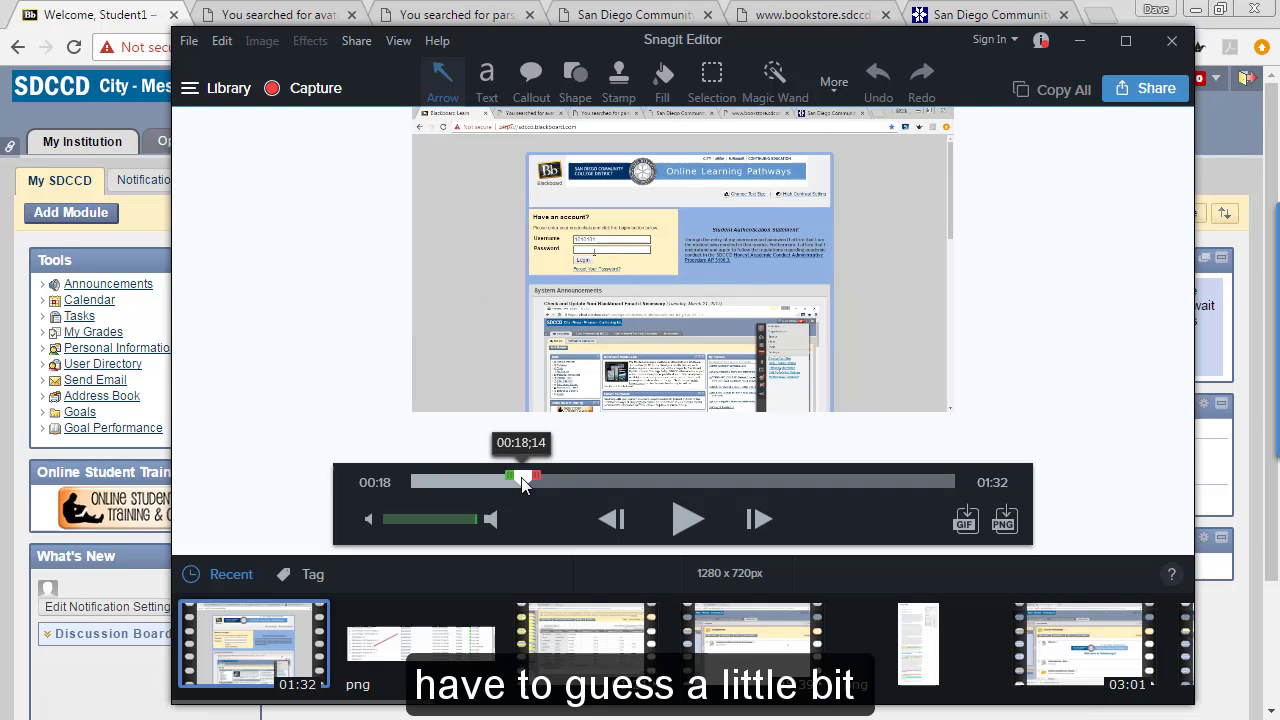
{"action": "left_click", "coordinate": [686, 519]}
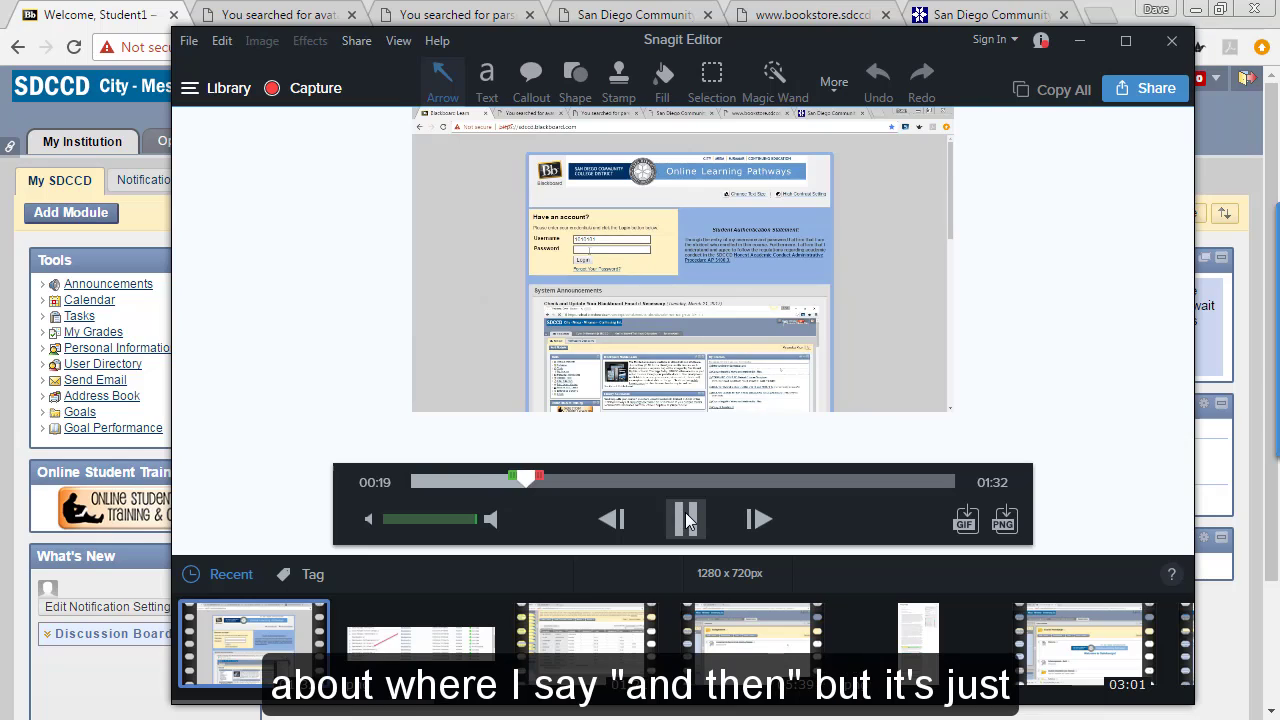
{"action": "left_click", "coordinate": [686, 519]}
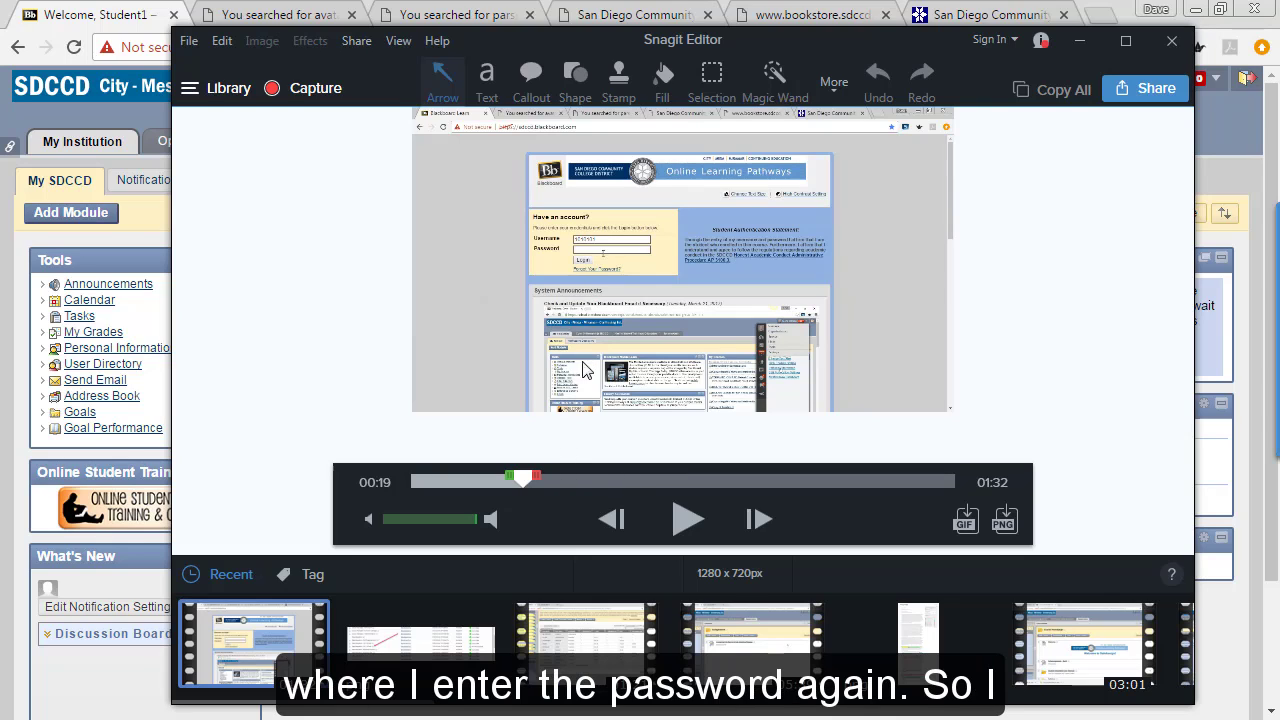
{"action": "mouse_move", "coordinate": [537, 480]}
{"action": "left_mouse_down"}
{"action": "mouse_move", "coordinate": [553, 482]}
{"action": "mouse_move", "coordinate": [536, 482]}
{"action": "left_mouse_up"}
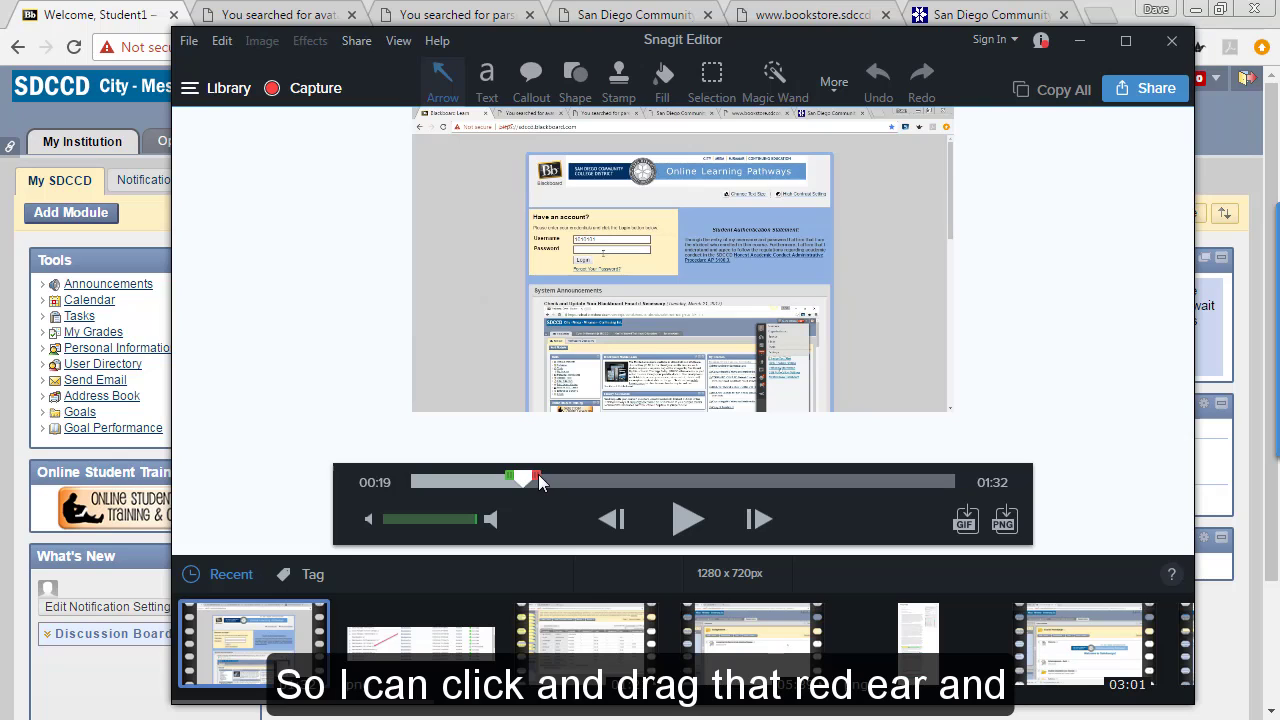
{"action": "mouse_move", "coordinate": [539, 474]}
{"action": "left_mouse_down"}
{"action": "mouse_move", "coordinate": [702, 479]}
{"action": "mouse_move", "coordinate": [745, 460]}
{"action": "left_mouse_up"}
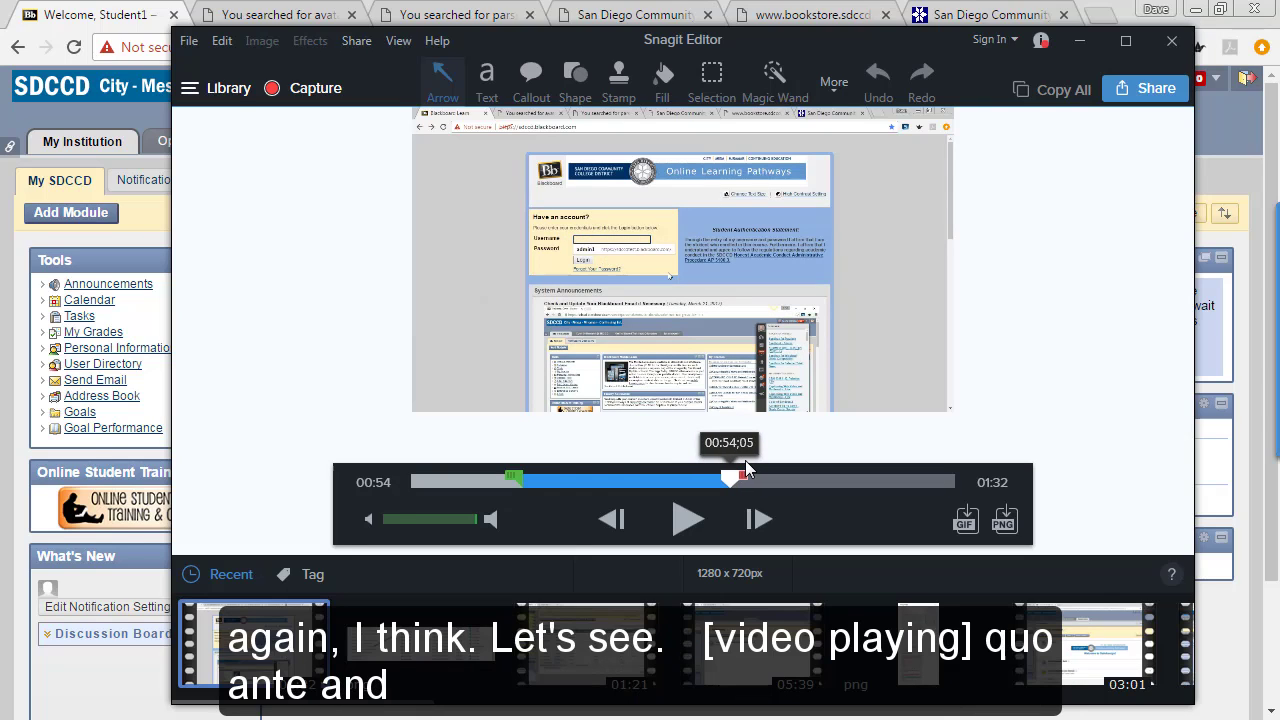
Step: Play through the recording to find where the failed login ends, around 01:05
{"action": "left_click_drag", "start_coordinate": [745, 460], "coordinate": [745, 460]}
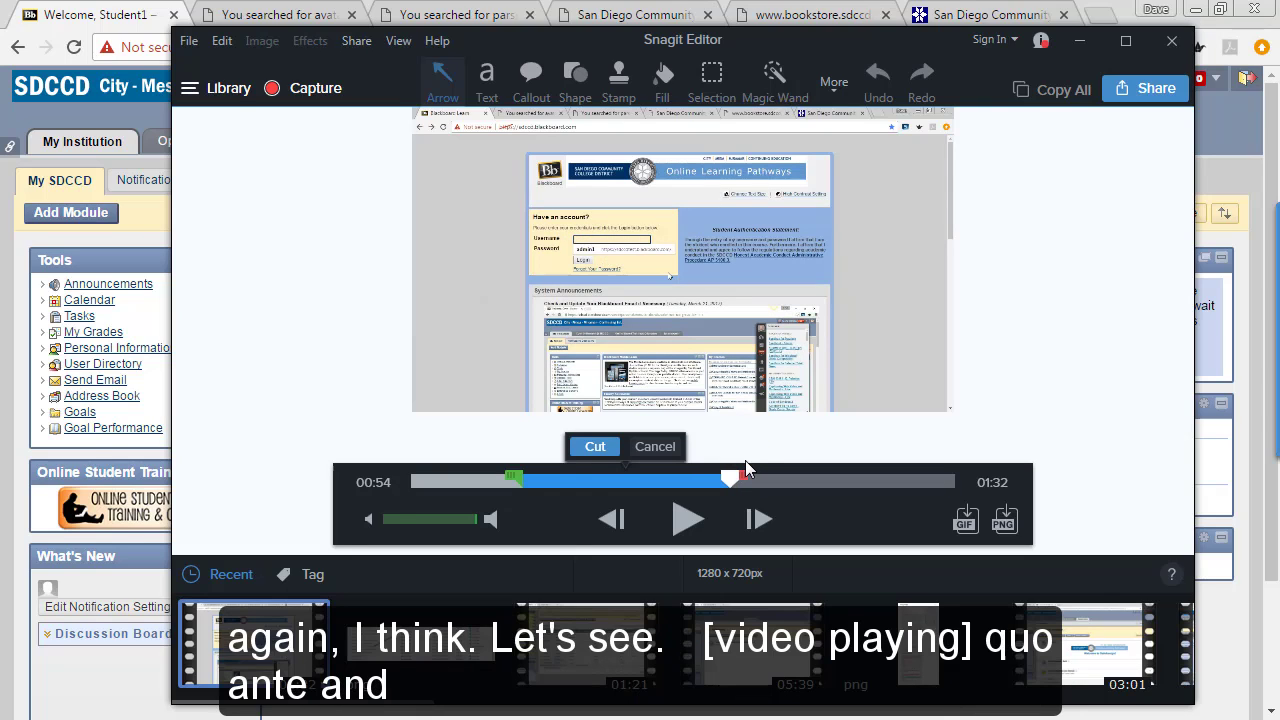
{"action": "left_click", "coordinate": [683, 520]}
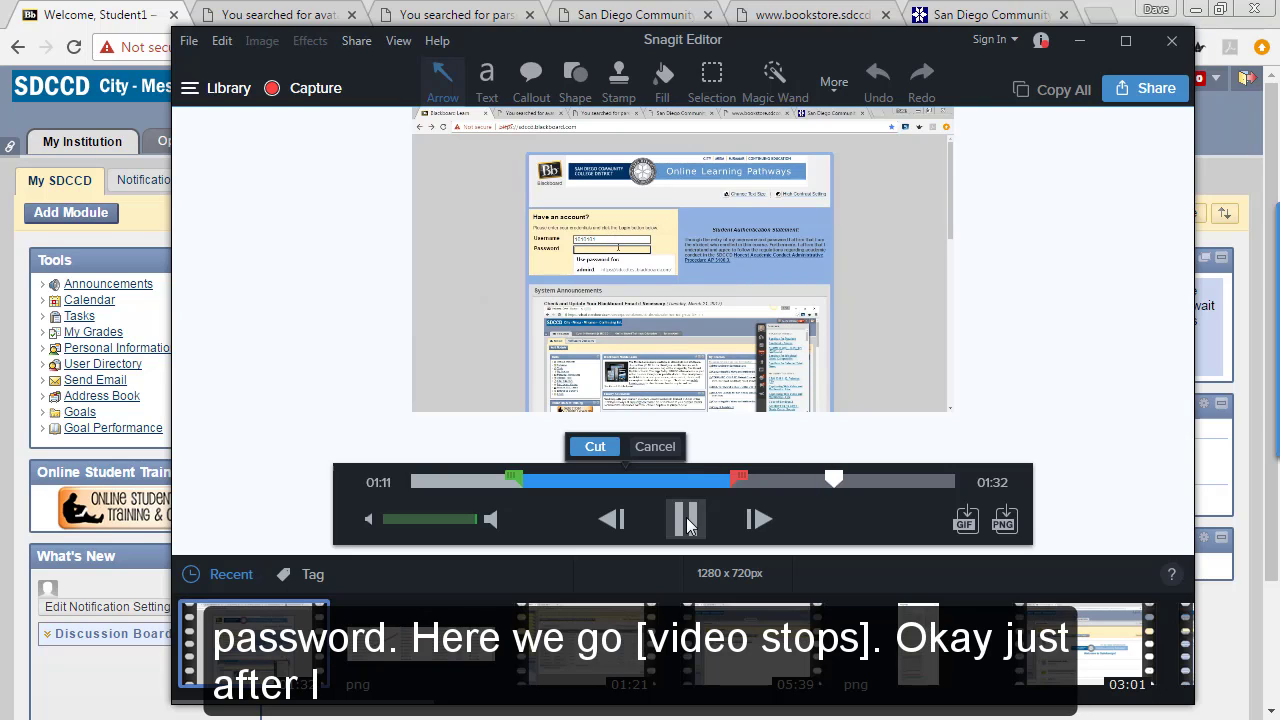
{"action": "left_click", "coordinate": [687, 522]}
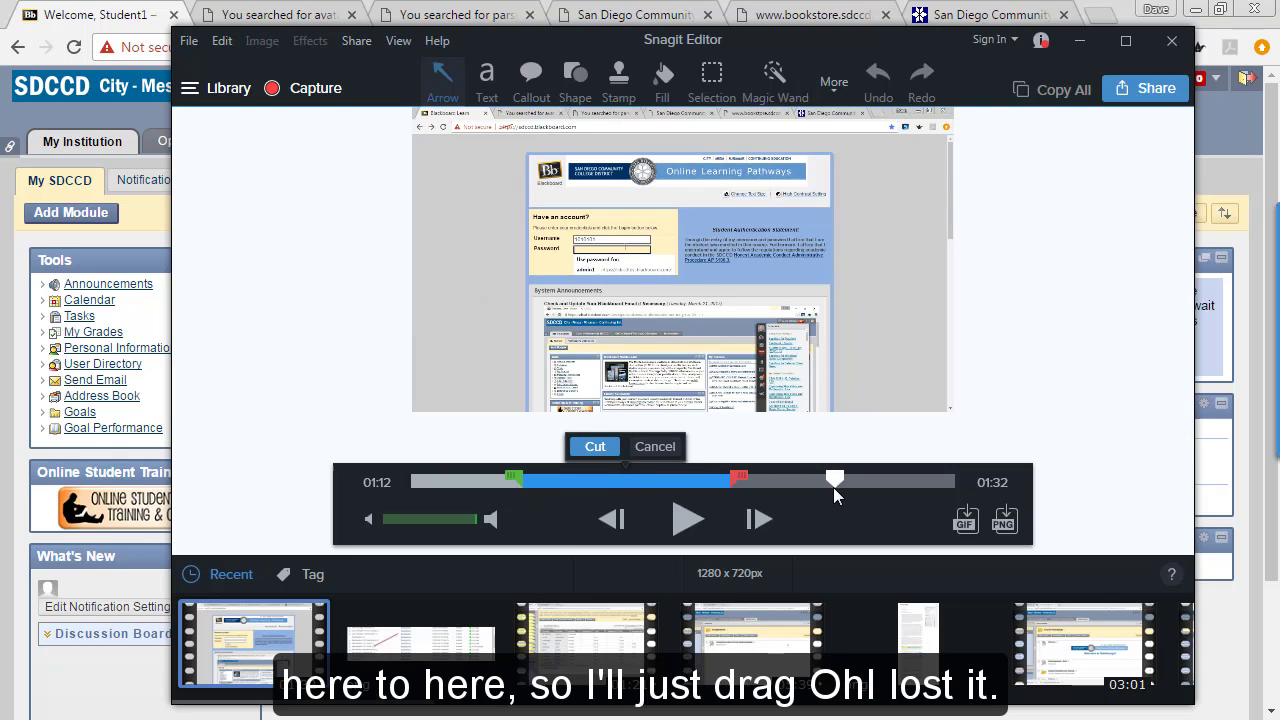
{"action": "mouse_move", "coordinate": [833, 483]}
{"action": "left_mouse_down"}
{"action": "mouse_move", "coordinate": [763, 483]}
{"action": "mouse_move", "coordinate": [803, 484]}
{"action": "left_mouse_up"}
{"action": "left_click", "coordinate": [770, 483]}
{"action": "left_click", "coordinate": [686, 518]}
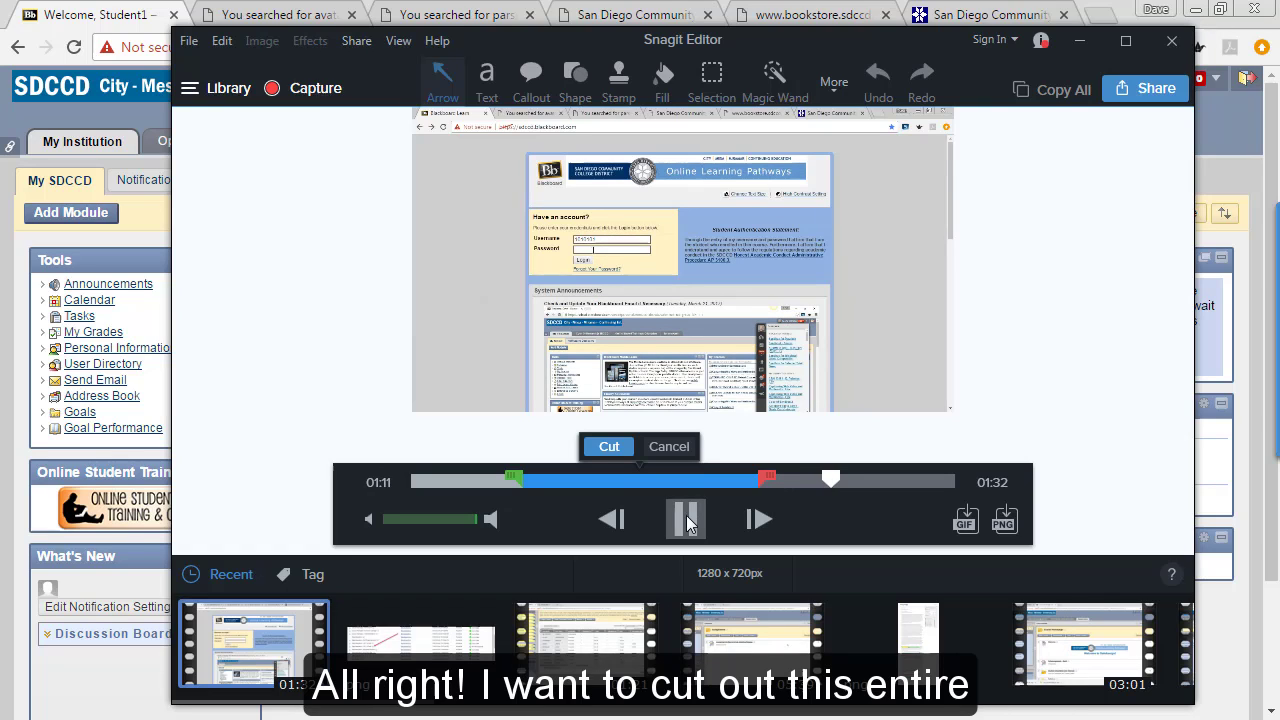
{"action": "left_click", "coordinate": [687, 520]}
Step: Extend the cut range's end to 01:05 and cut it, shortening the video to 0:40
{"action": "left_click_drag", "start_coordinate": [768, 478], "coordinate": [840, 481]}
{"action": "left_click", "coordinate": [839, 474]}
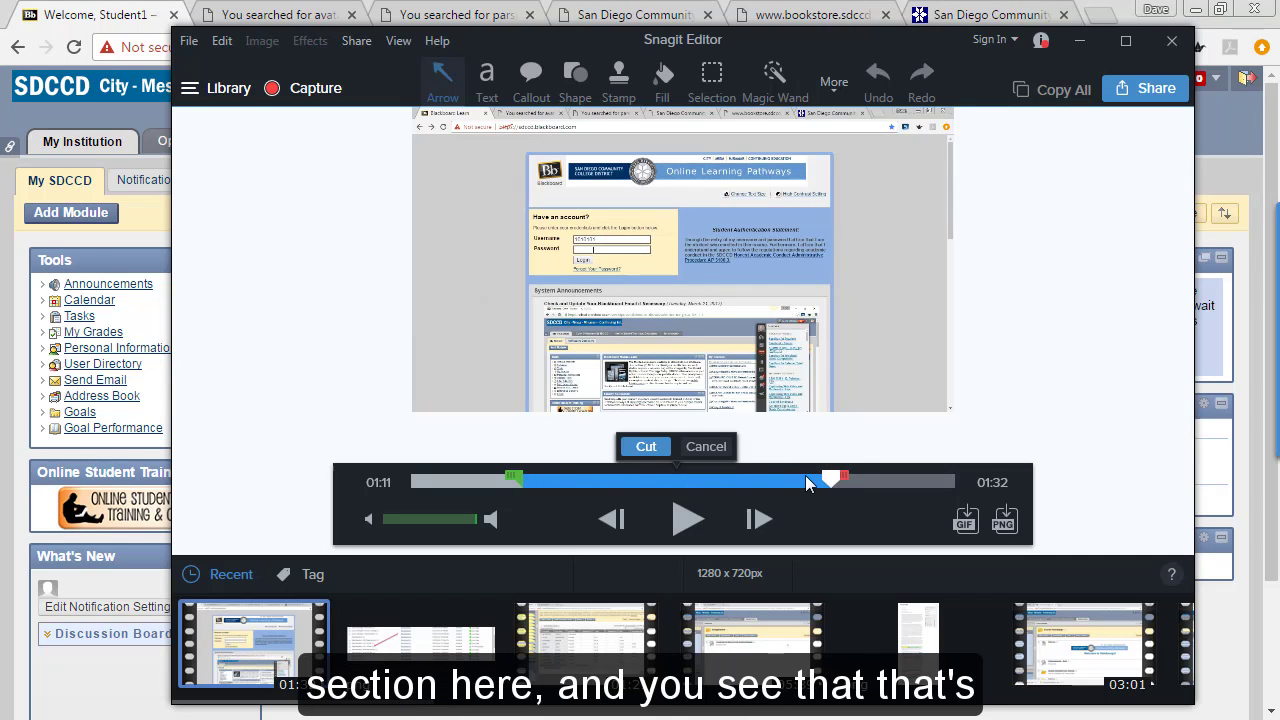
{"action": "left_click", "coordinate": [646, 447]}
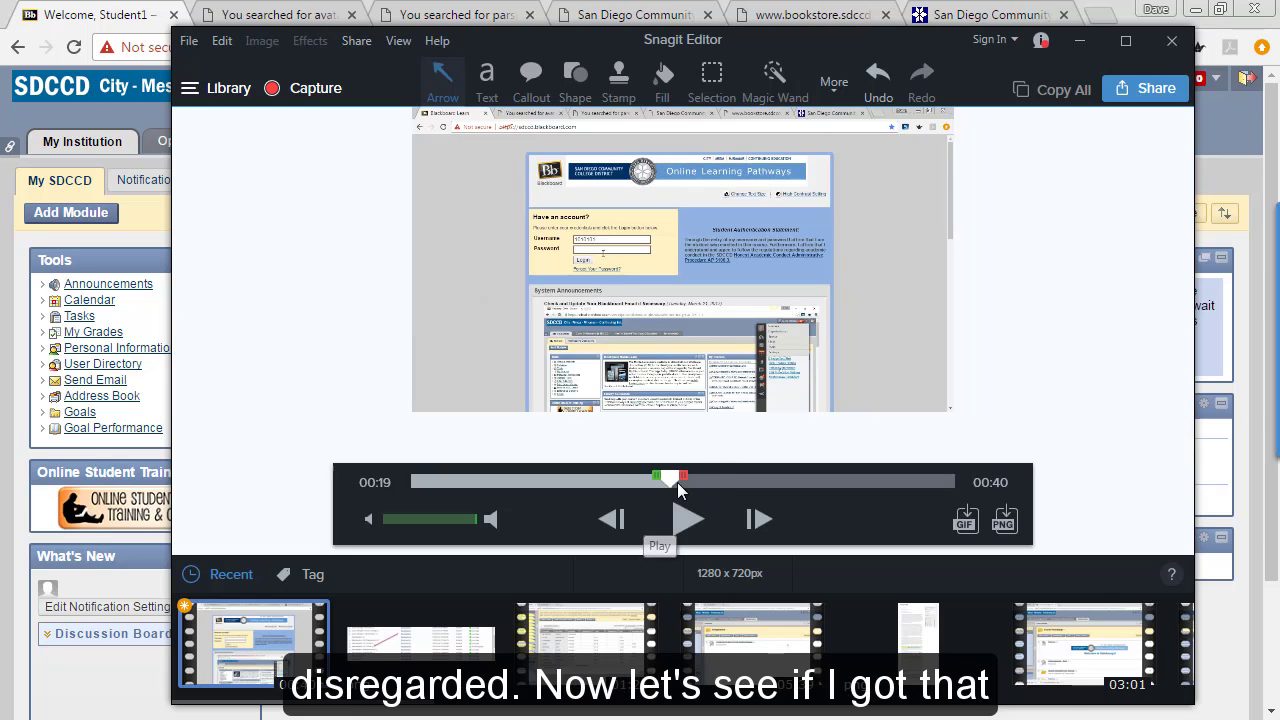
{"action": "left_click_drag", "start_coordinate": [679, 488], "coordinate": [641, 481]}
{"action": "left_click", "coordinate": [686, 518]}
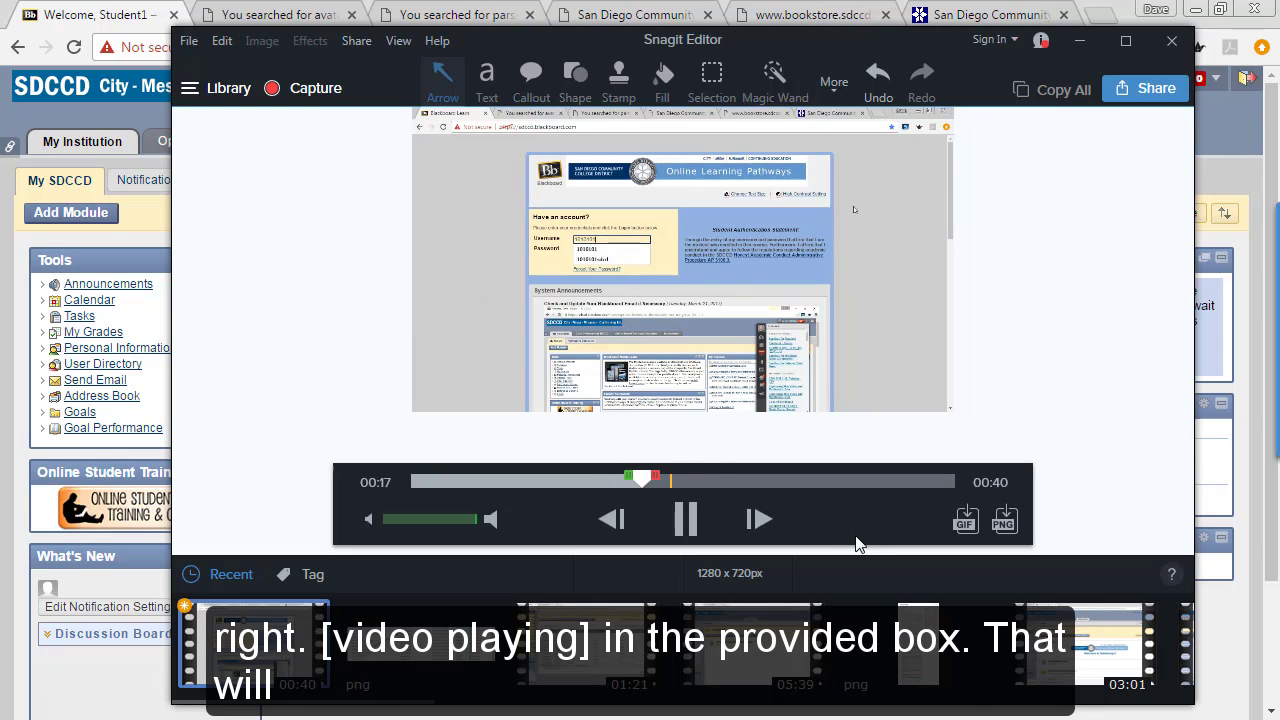
{"action": "left_click", "coordinate": [679, 518]}
{"action": "left_click_drag", "start_coordinate": [668, 481], "coordinate": [571, 481]}
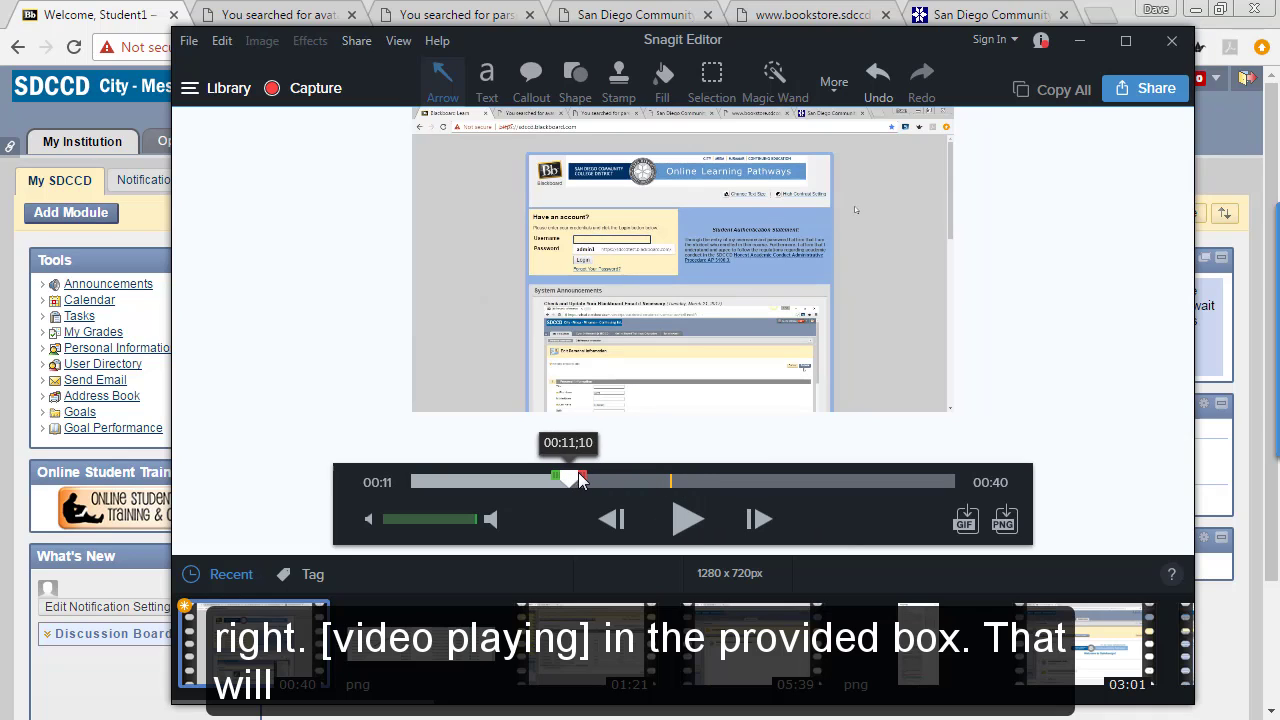
{"action": "left_click", "coordinate": [690, 522]}
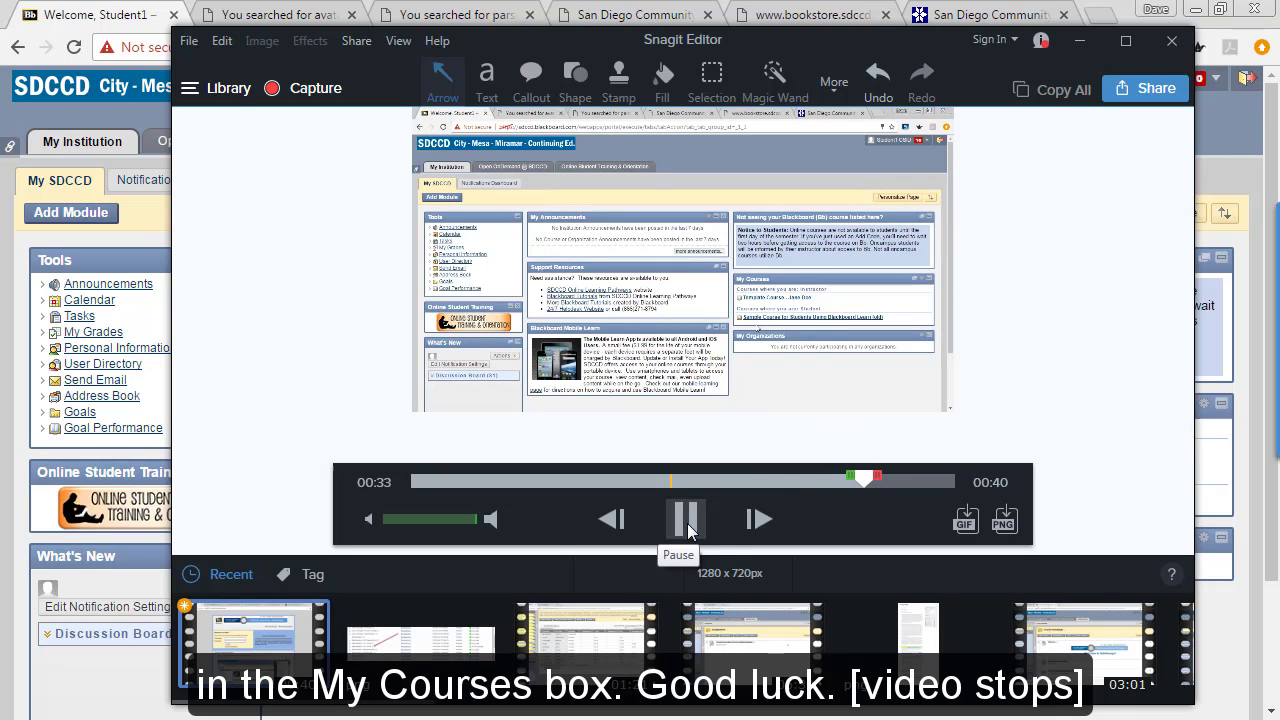
{"action": "left_click", "coordinate": [687, 522]}
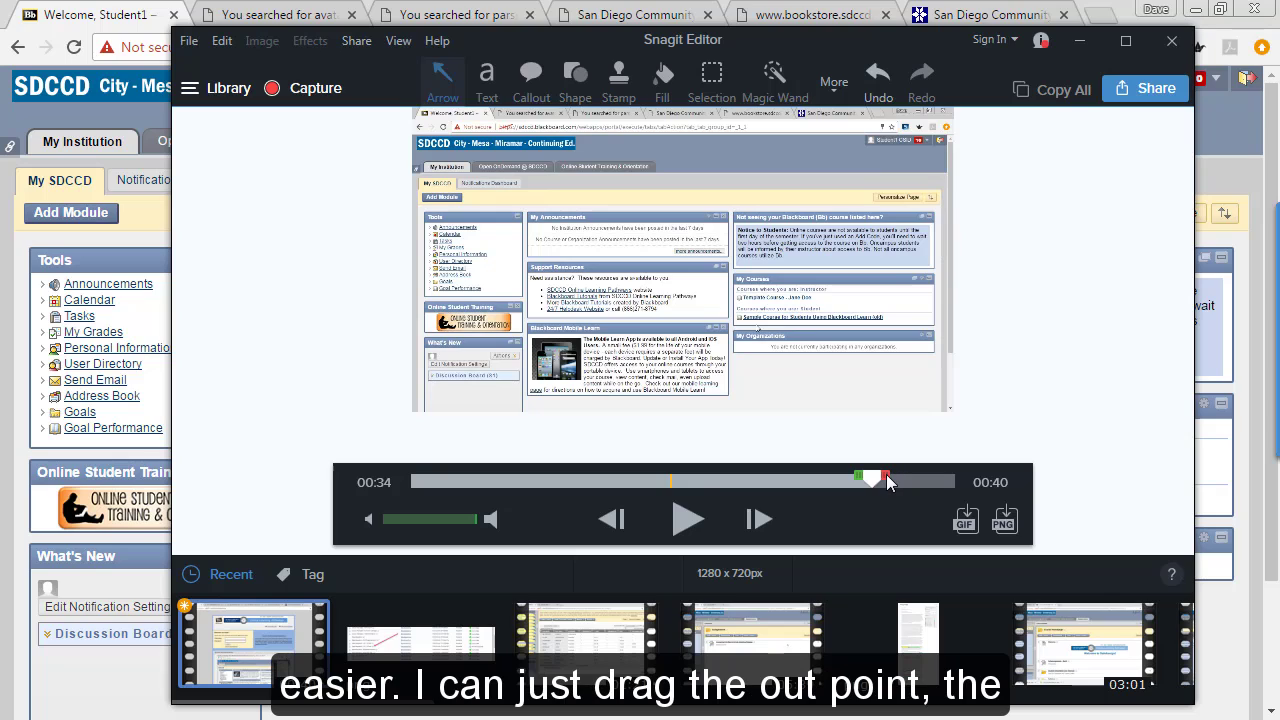
Step: Cut everything from 00:34 to the end, then scrub from the start to review the 0:34 video
{"action": "left_click_drag", "start_coordinate": [888, 474], "coordinate": [885, 476]}
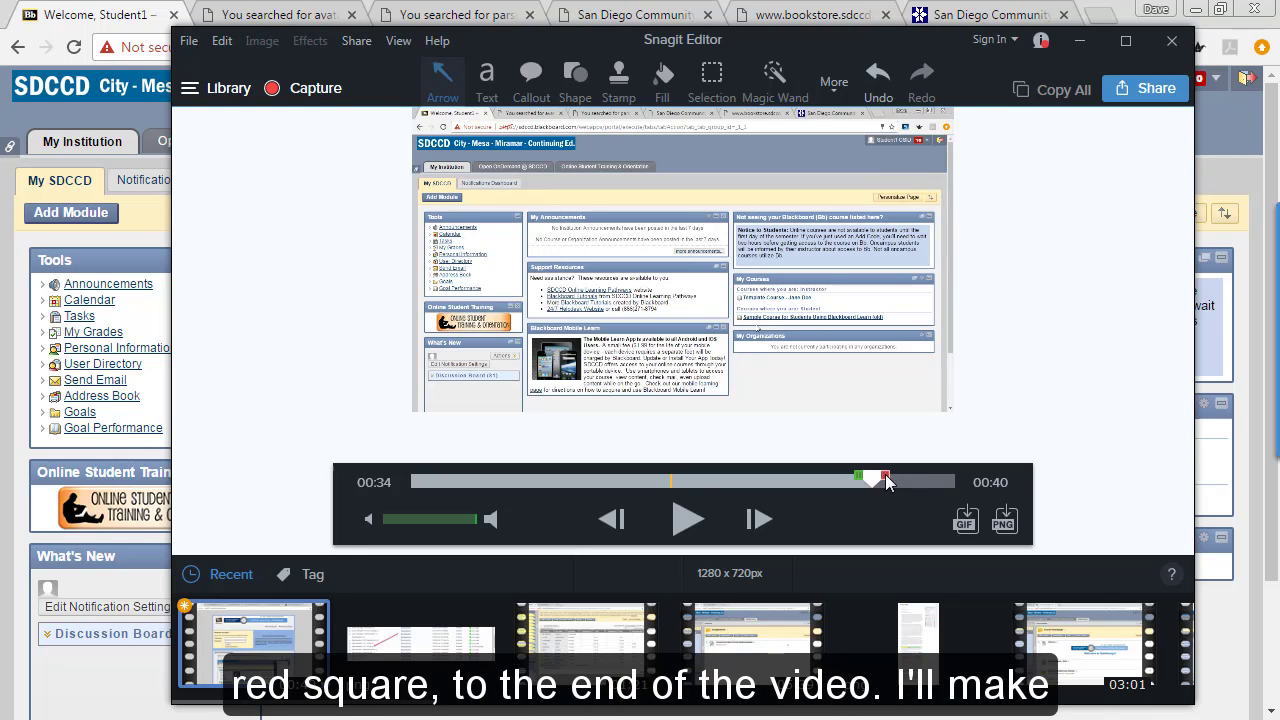
{"action": "left_click_drag", "start_coordinate": [885, 476], "coordinate": [972, 483]}
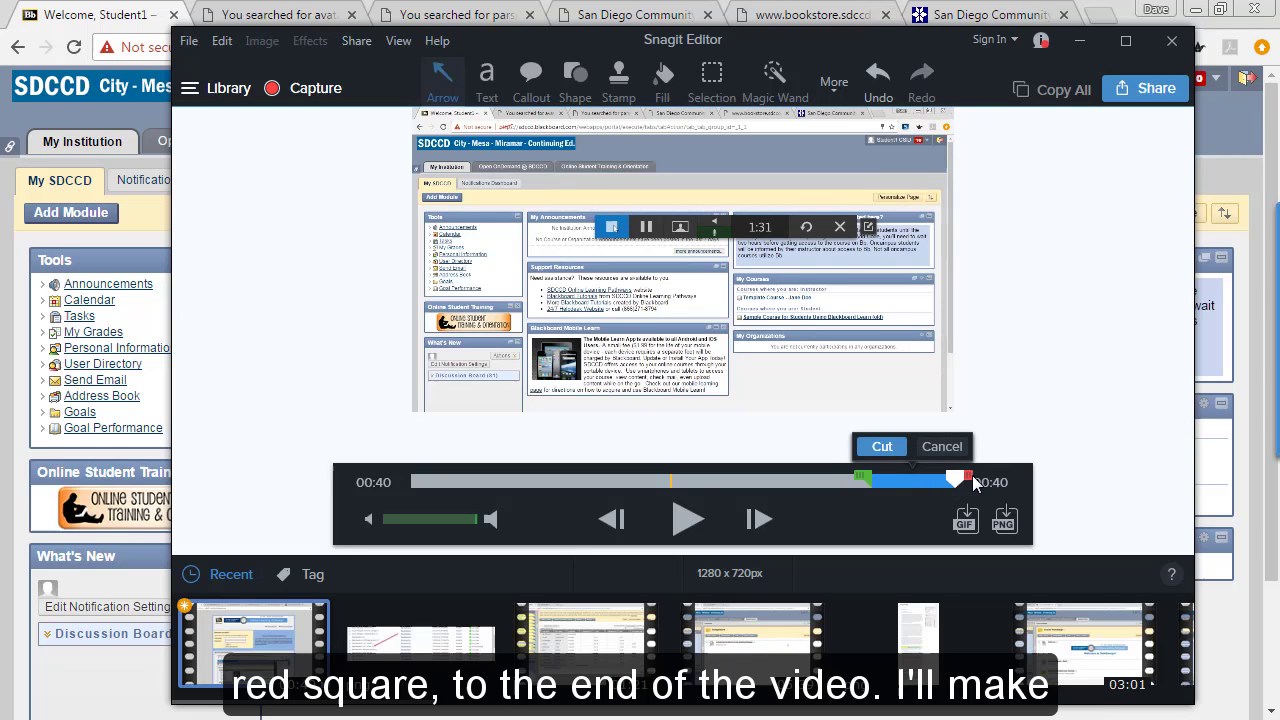
{"action": "left_click", "coordinate": [884, 450]}
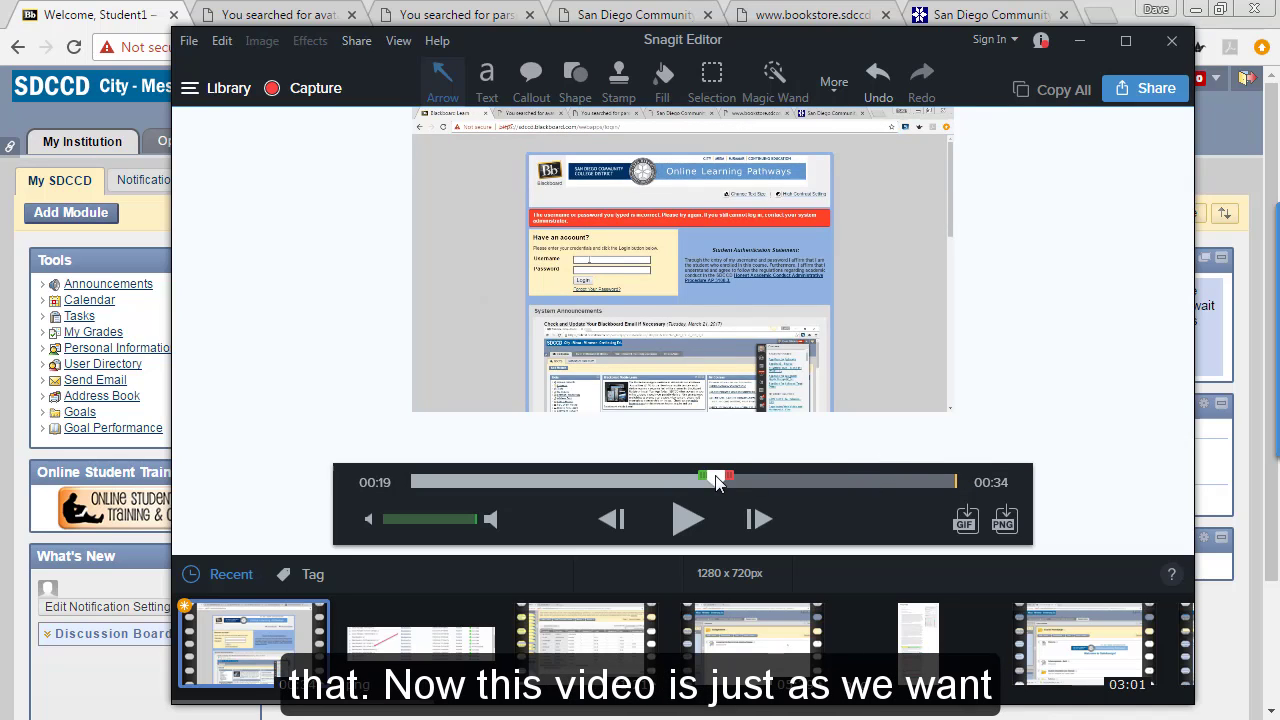
{"action": "left_click_drag", "start_coordinate": [719, 482], "coordinate": [410, 472]}
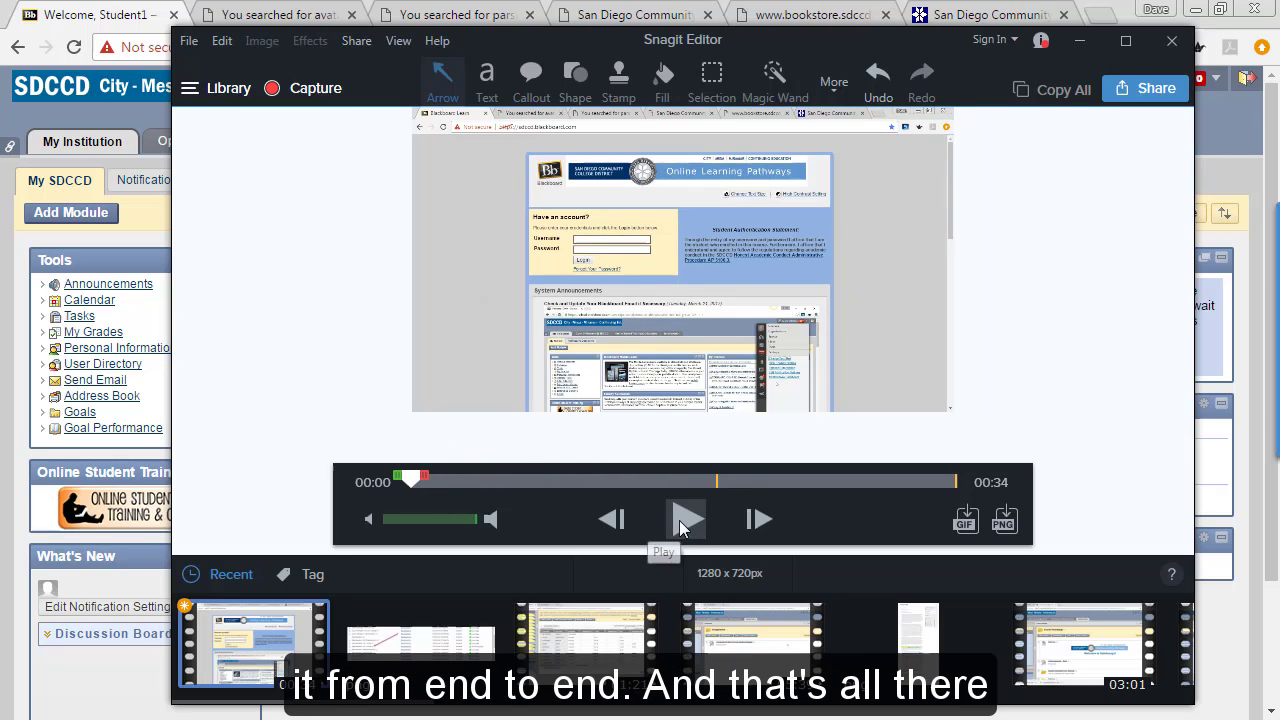
{"action": "mouse_move", "coordinate": [414, 480]}
{"action": "left_mouse_down"}
{"action": "mouse_move", "coordinate": [488, 492]}
{"action": "mouse_move", "coordinate": [963, 481]}
{"action": "left_mouse_up"}
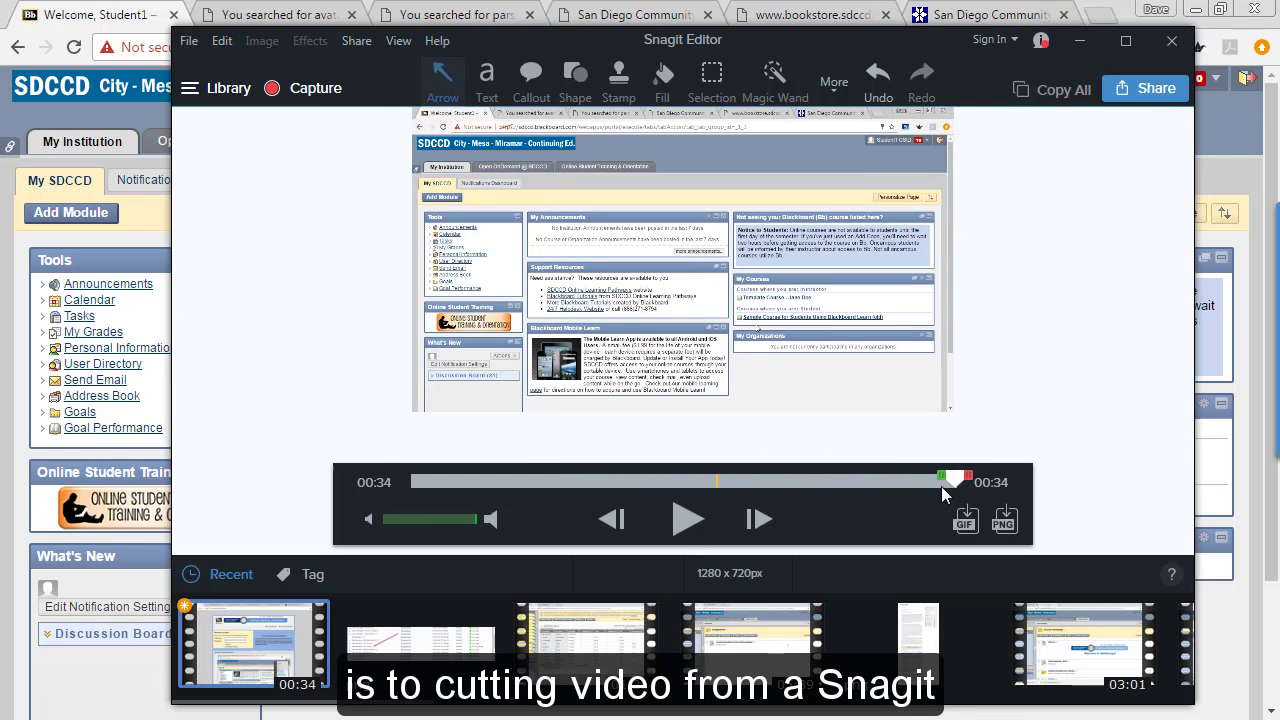